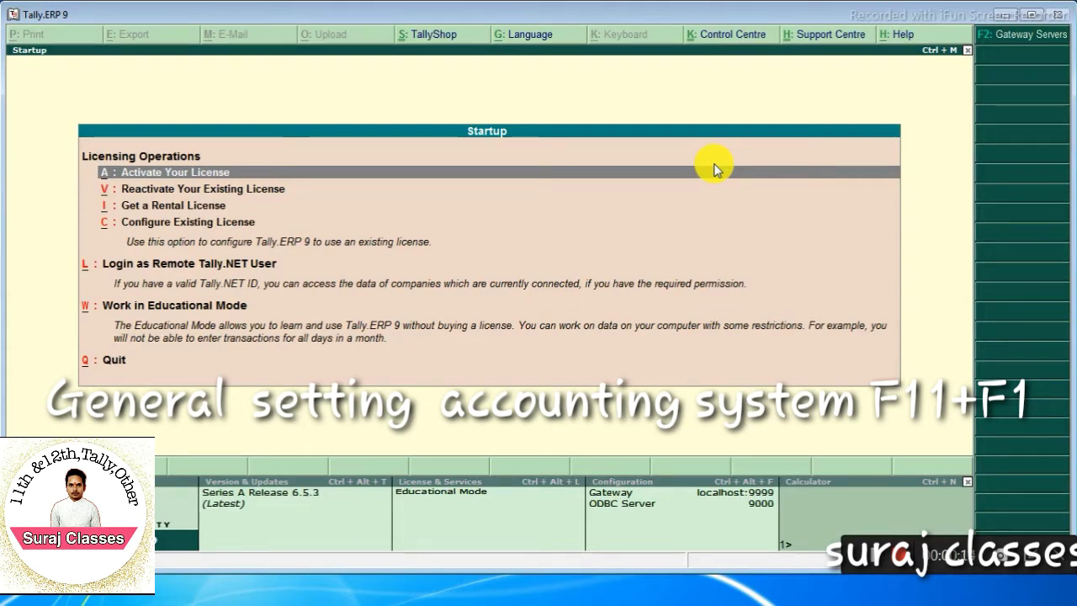
Step: Start in Educational Mode and load the company Suraj Raj Pv .Ltd
{"action": "key", "text": "w"}
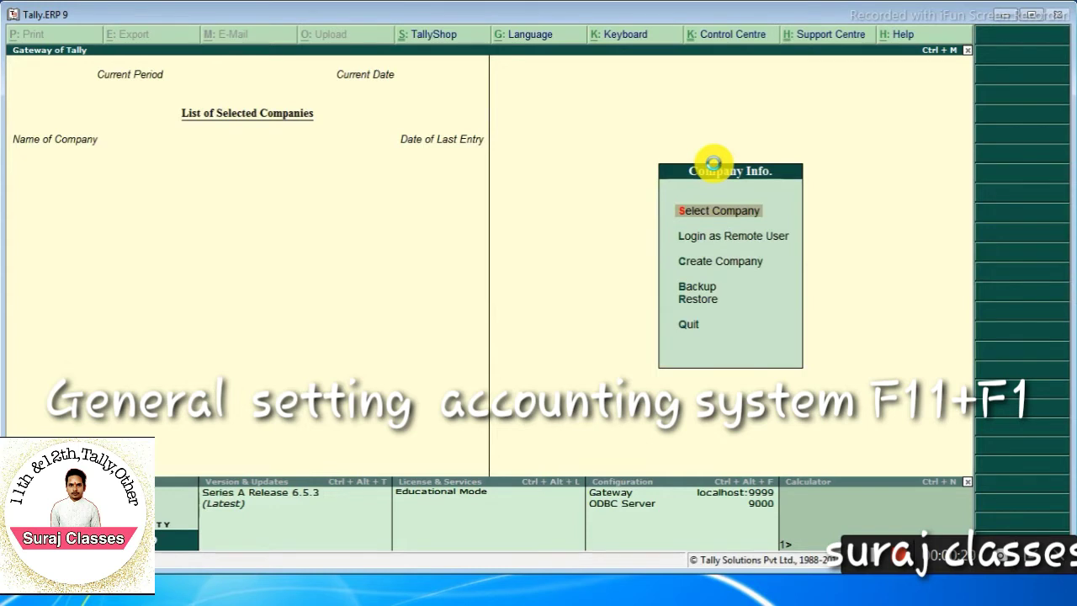
{"action": "key", "text": "Return"}
{"action": "key", "text": "Down"}
{"action": "key", "text": "Down"}
{"action": "key", "text": "Down"}
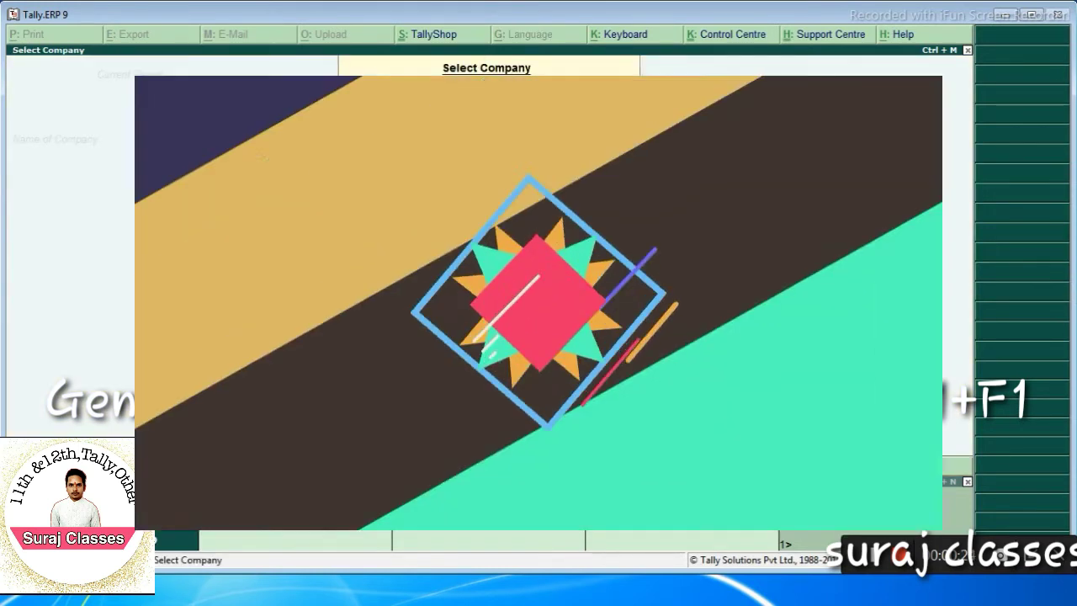
{"action": "key", "text": "Return"}
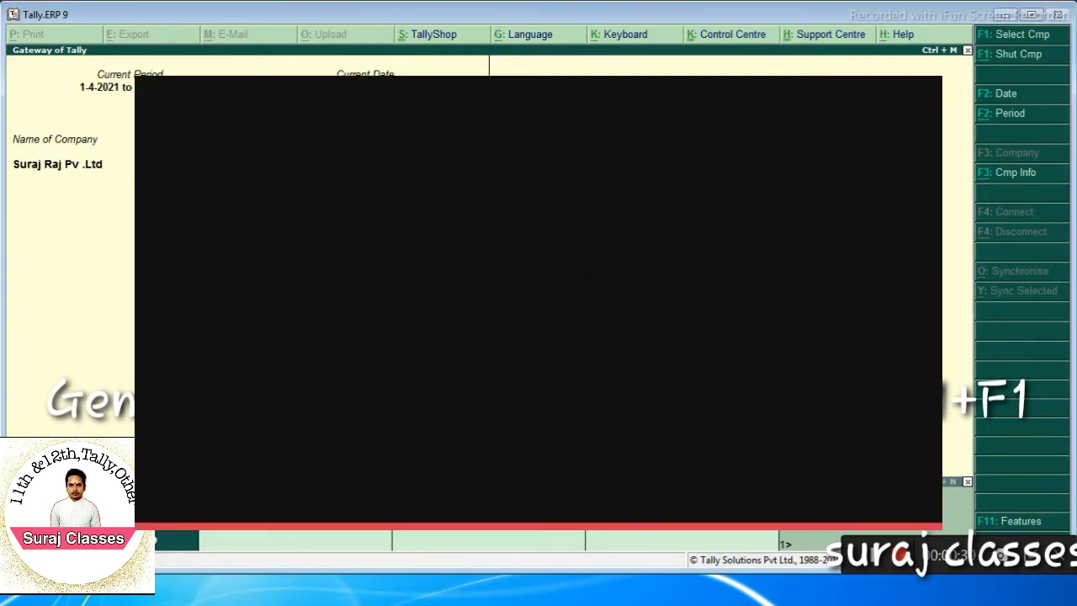
{"action": "key", "text": "F1"}
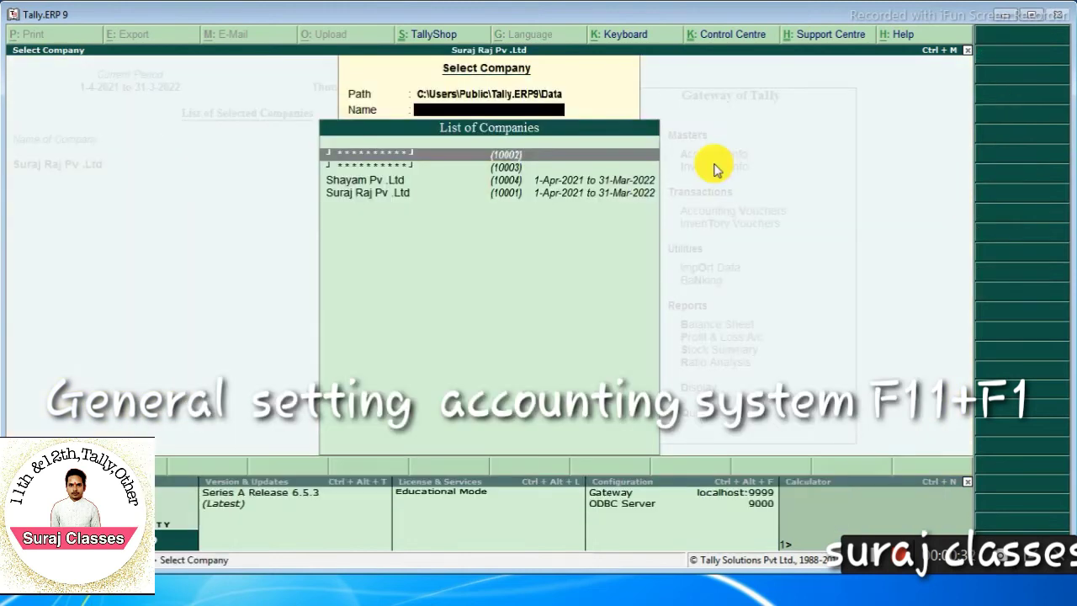
{"action": "key", "text": "Escape"}
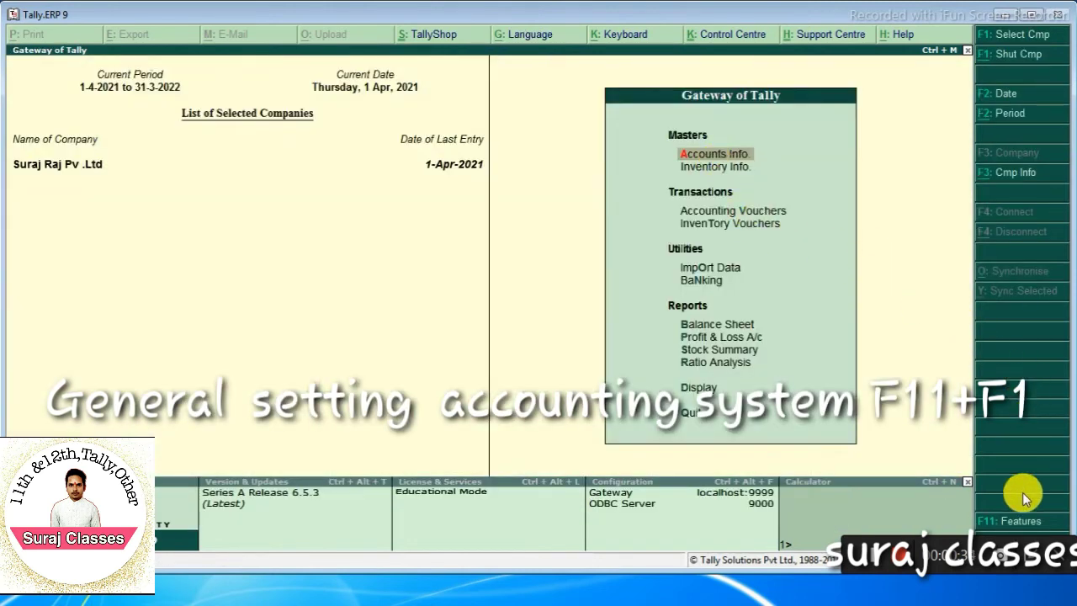
Step: Set "Maintain accounts only" to Yes in the company's accounting features and save the settings
{"action": "left_click", "coordinate": [1020, 526]}
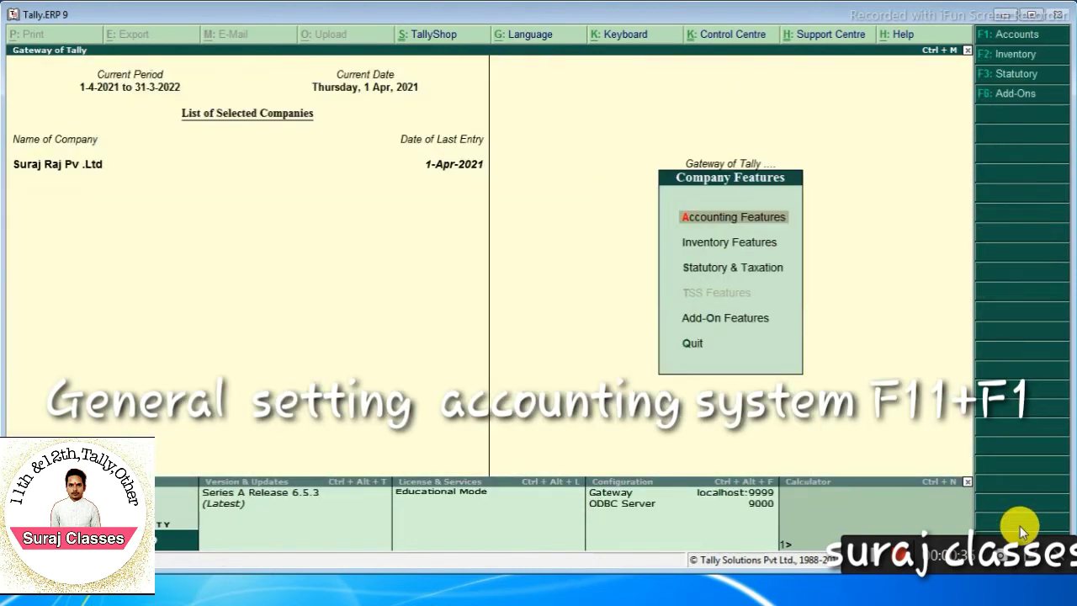
{"action": "left_click", "coordinate": [1011, 39]}
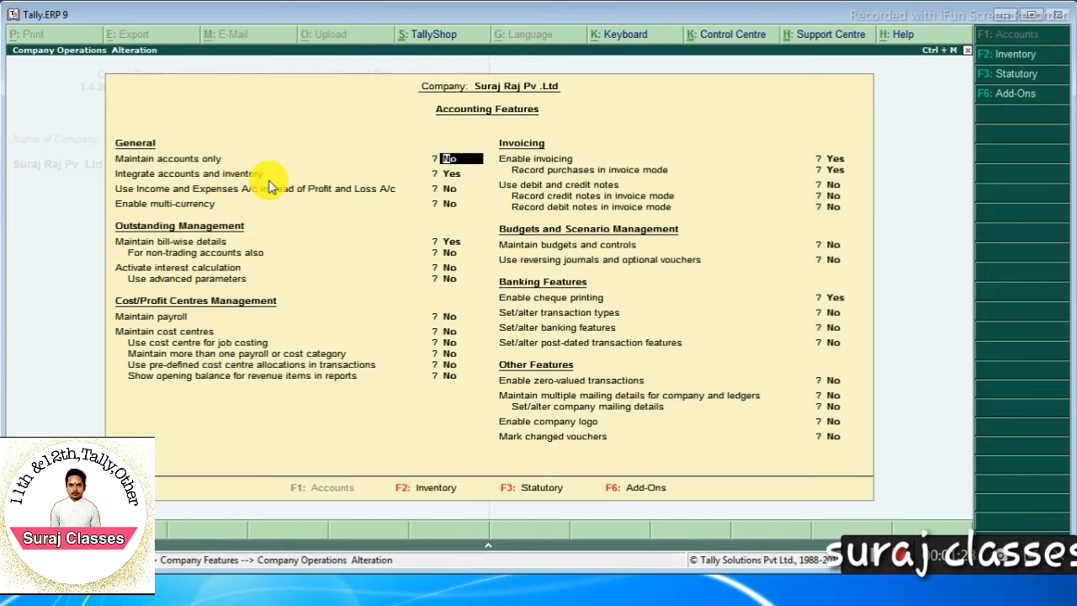
{"action": "type", "text": "y"}
{"action": "key", "text": "Return"}
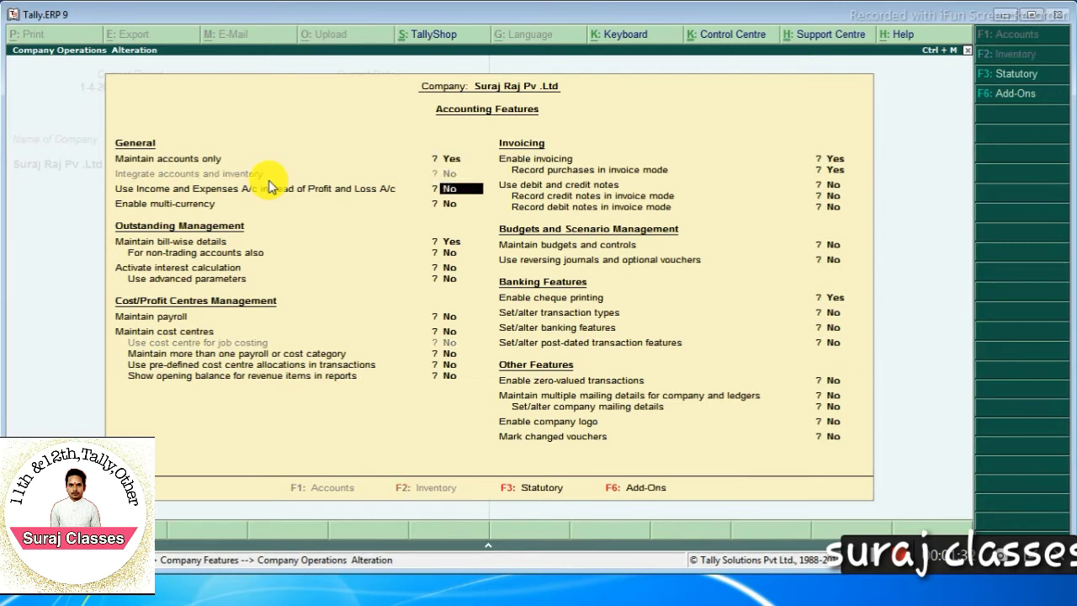
{"action": "left_click", "coordinate": [268, 180]}
{"action": "key", "text": "ctrl+a"}
{"action": "key", "text": "Escape"}
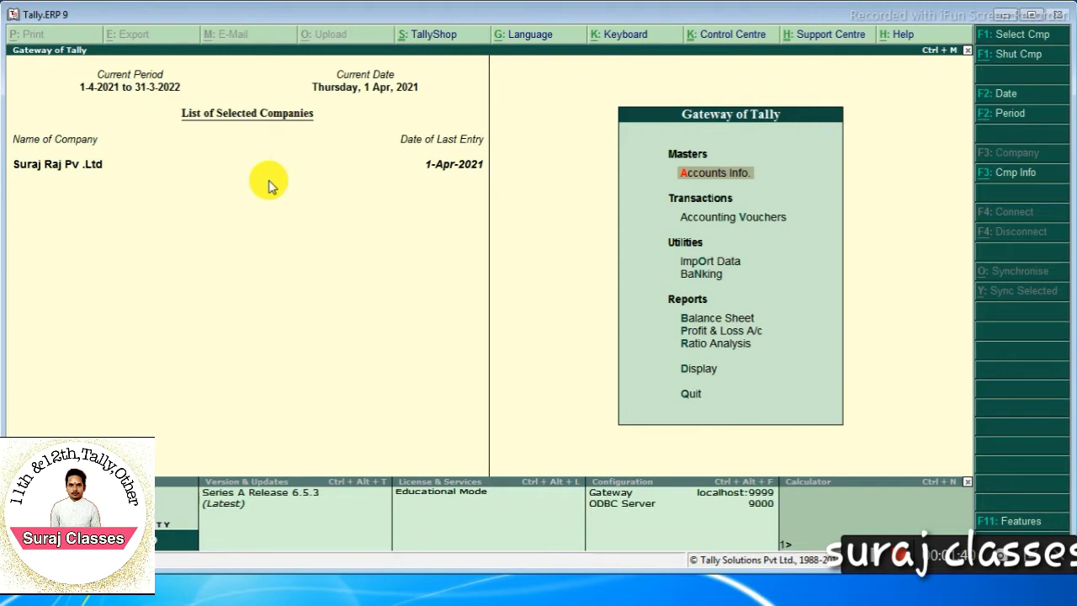
Step: View the single group creation form under Accounts Info and leave it without creating a group
{"action": "key", "text": "Return"}
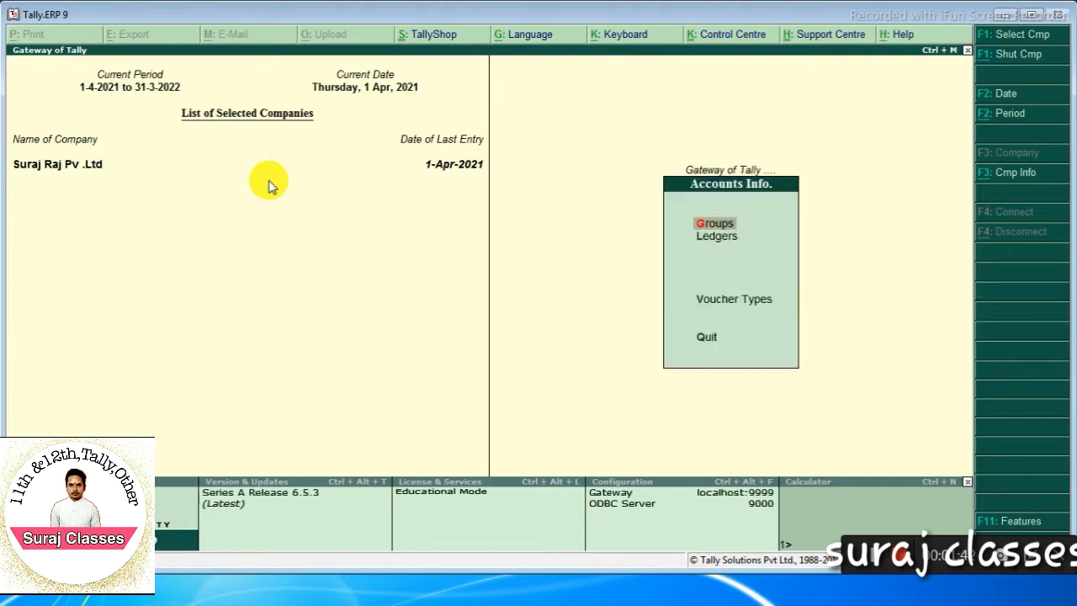
{"action": "key", "text": "Return"}
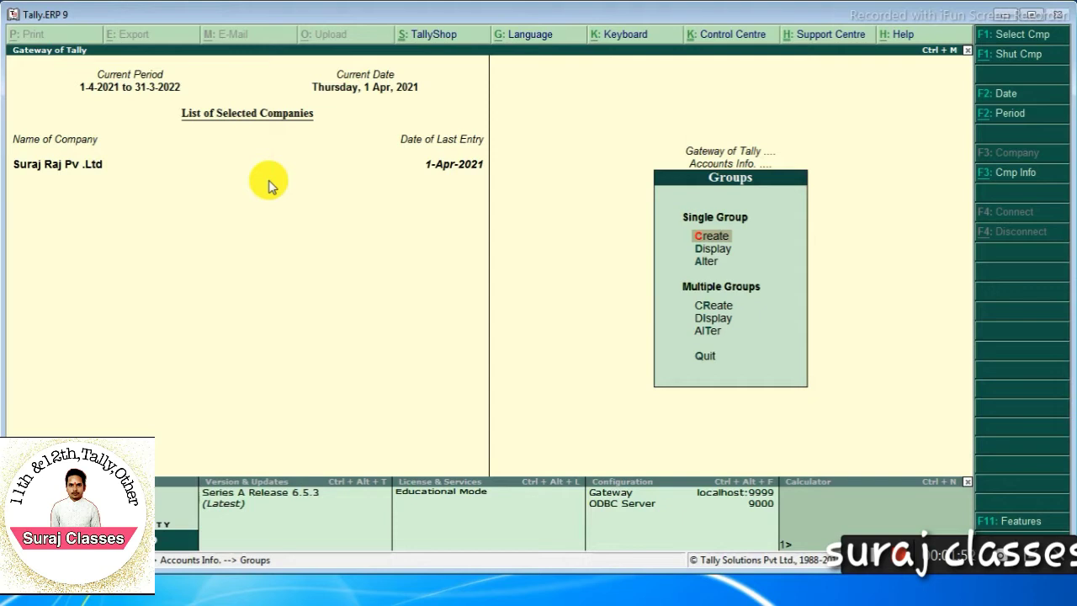
{"action": "key", "text": "Return"}
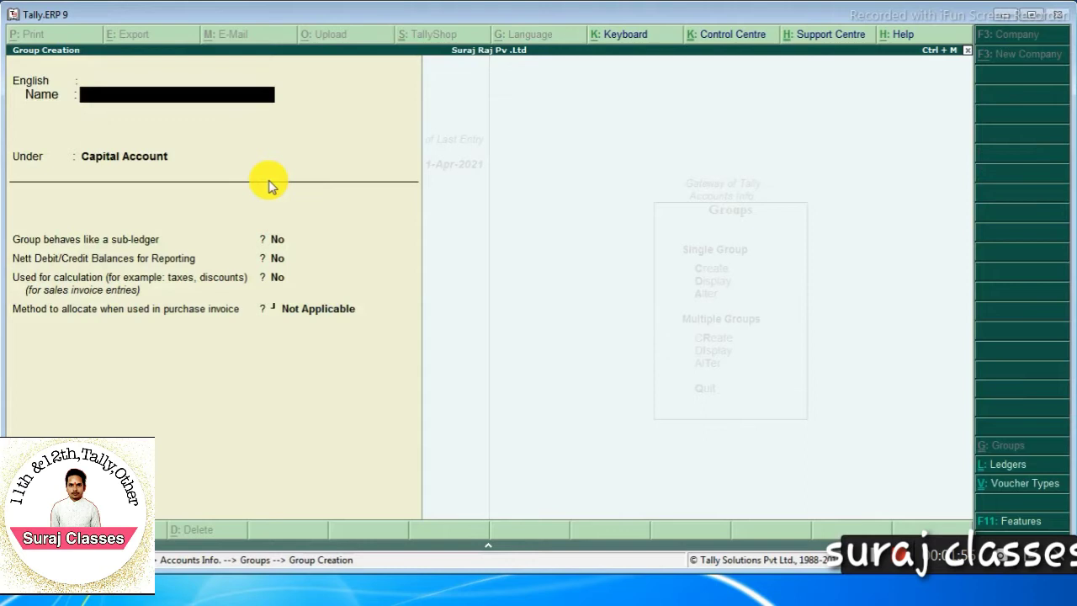
{"action": "key", "text": "Escape"}
{"action": "key", "text": "y"}
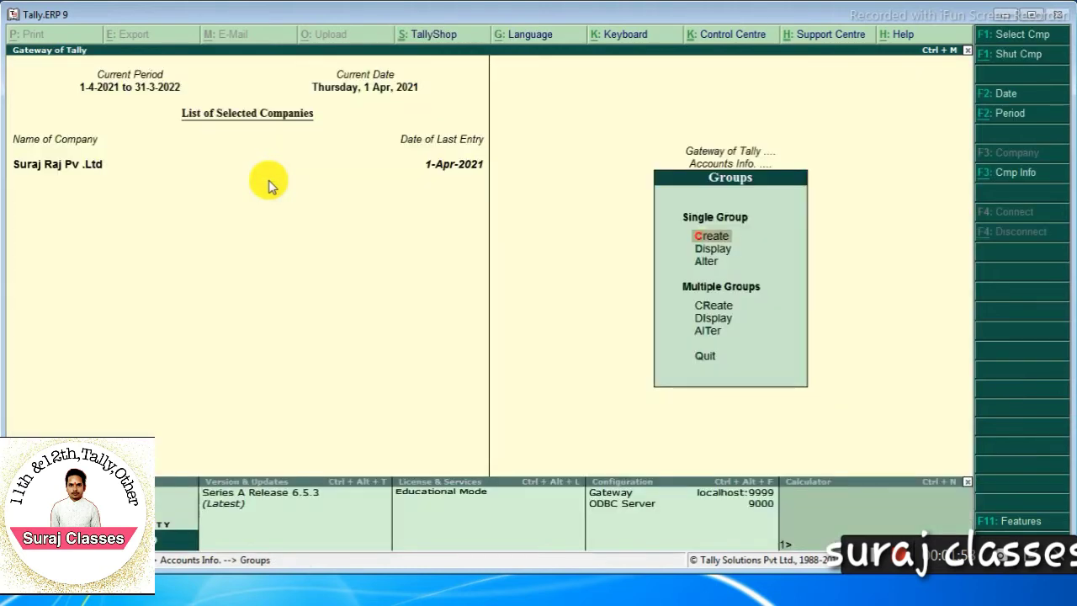
Step: View the multiple group creation form with All Items as the parent, then return to the Gateway of Tally without saving
{"action": "key", "text": "Down"}
{"action": "key", "text": "Down"}
{"action": "key", "text": "Down"}
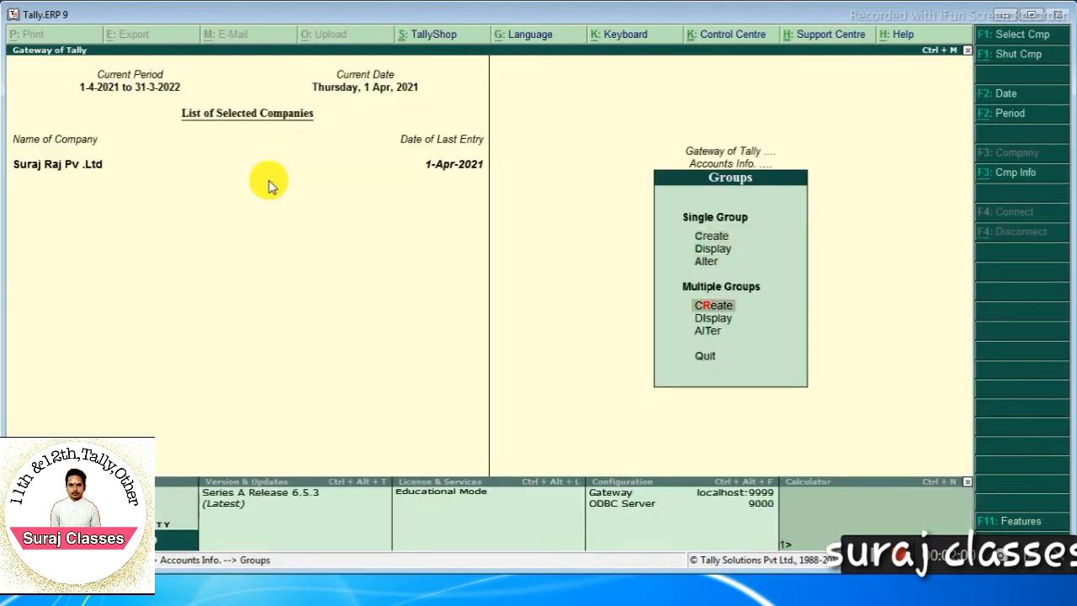
{"action": "key", "text": "Return"}
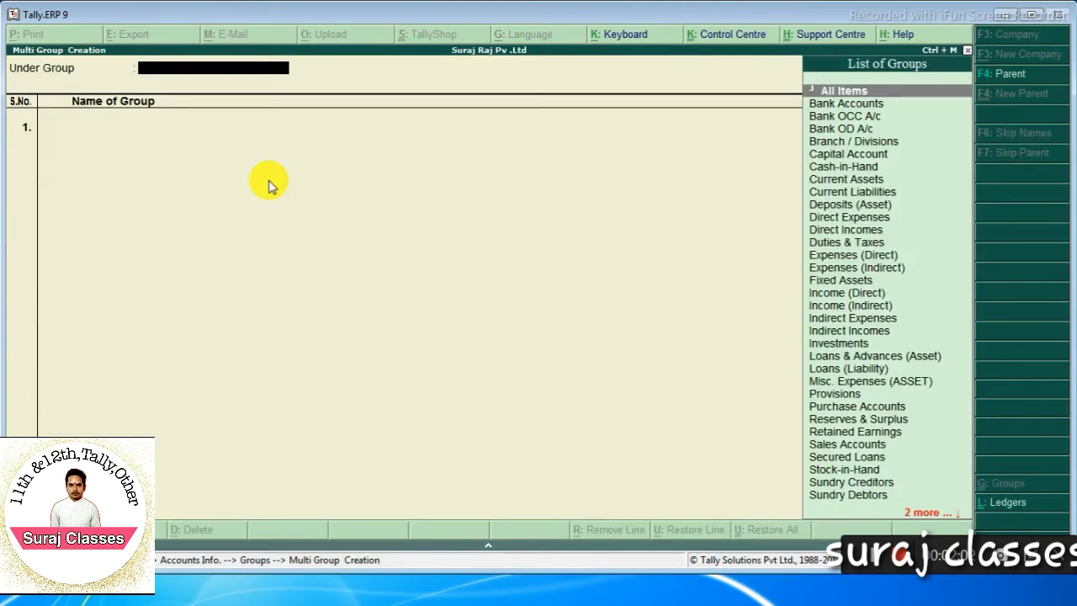
{"action": "key", "text": "Return"}
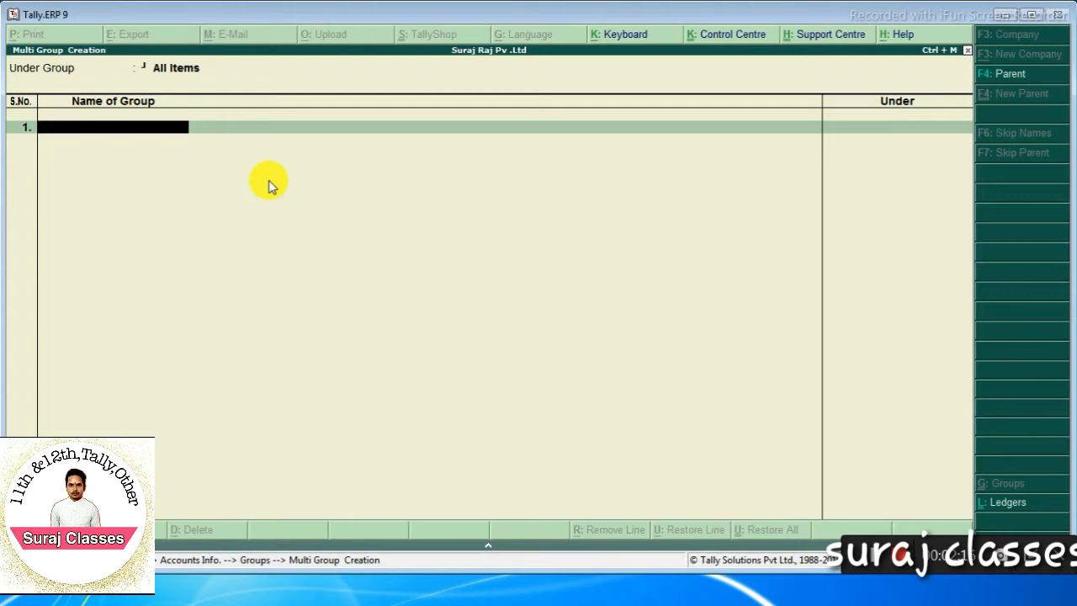
{"action": "key", "text": "Escape"}
{"action": "key", "text": "y"}
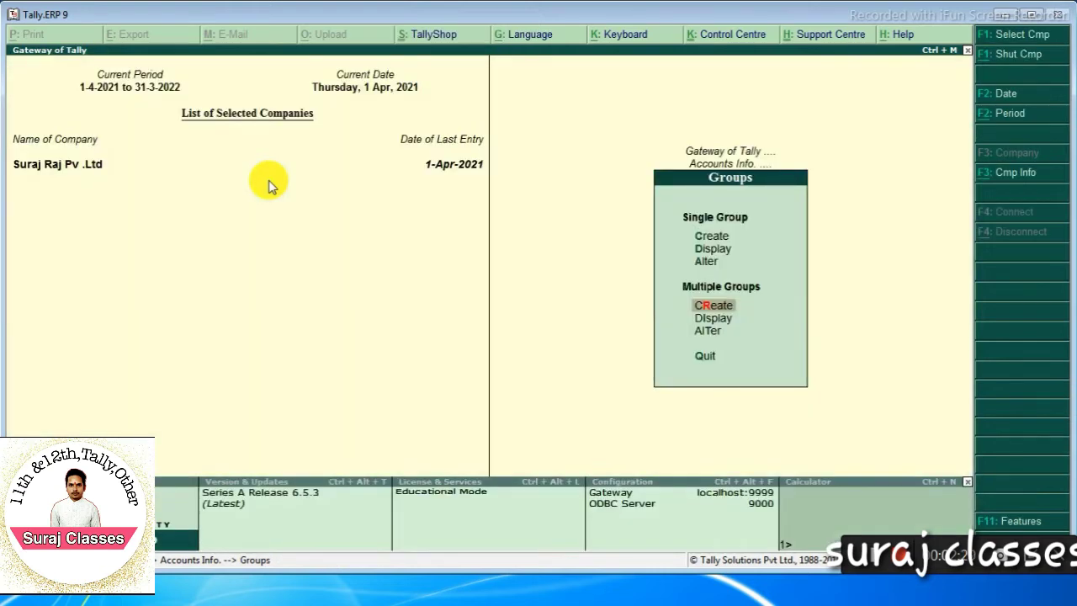
{"action": "key", "text": "Escape"}
{"action": "key", "text": "Escape"}
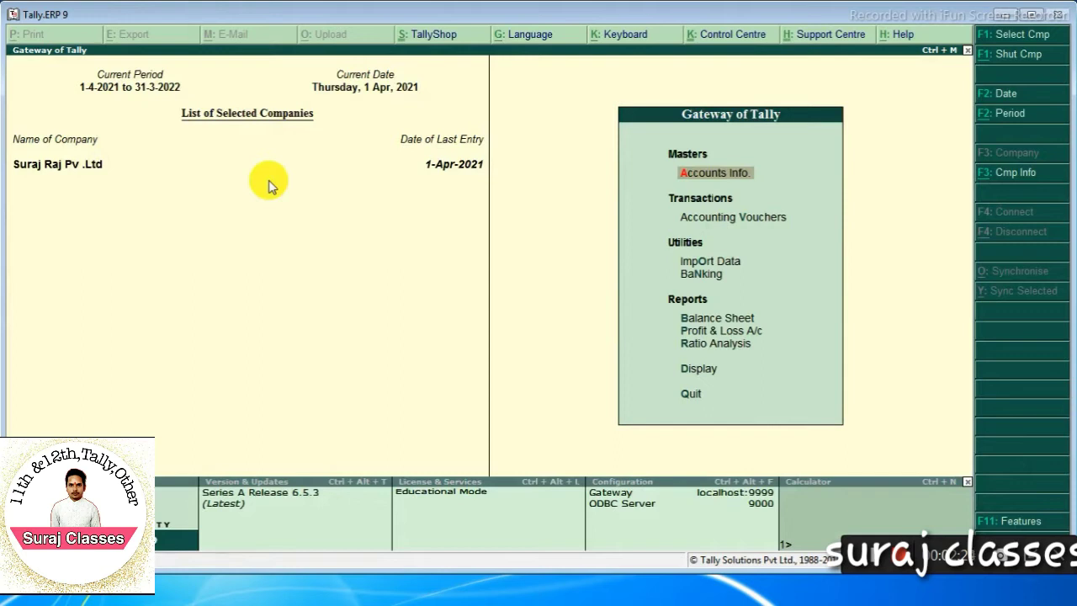
Step: Look through the Payment, Contra, Receipt and Journal voucher entry screens under Accounting Vouchers
{"action": "key", "text": "Down"}
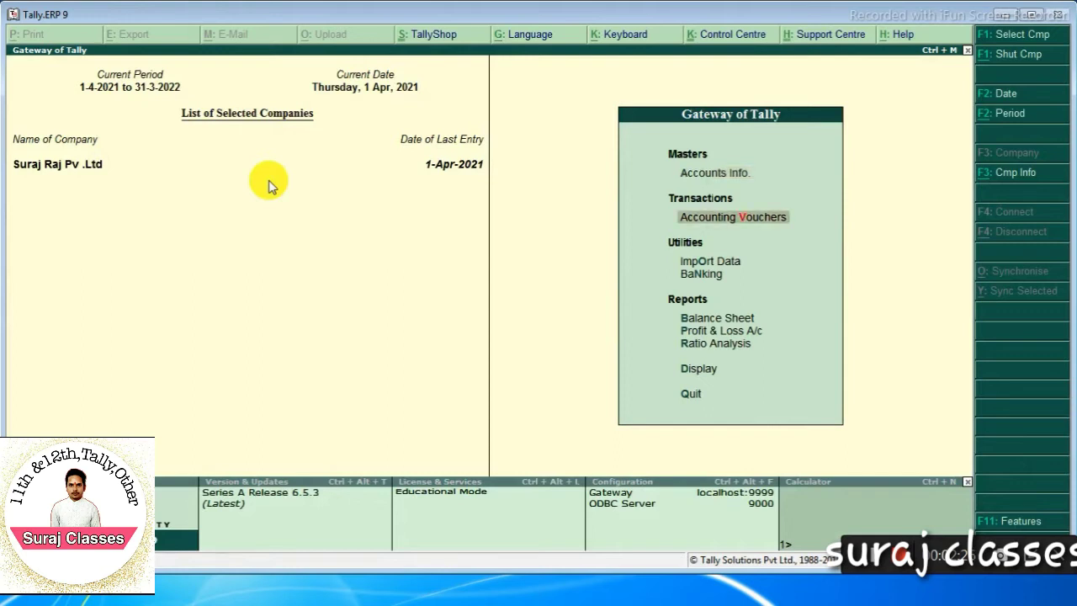
{"action": "key", "text": "Return"}
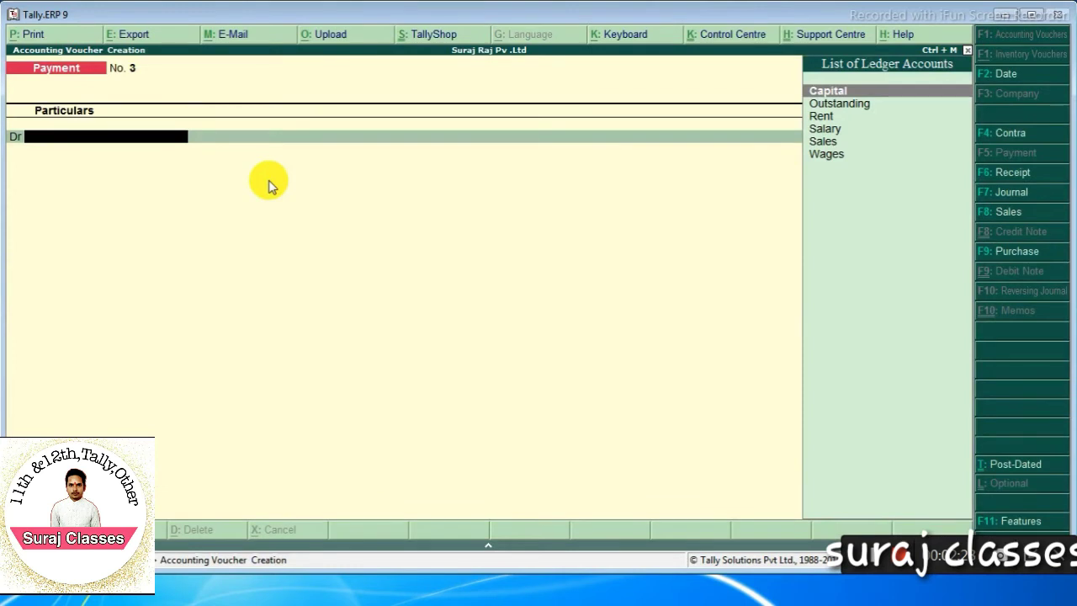
{"action": "key", "text": "Escape"}
{"action": "key", "text": "Return"}
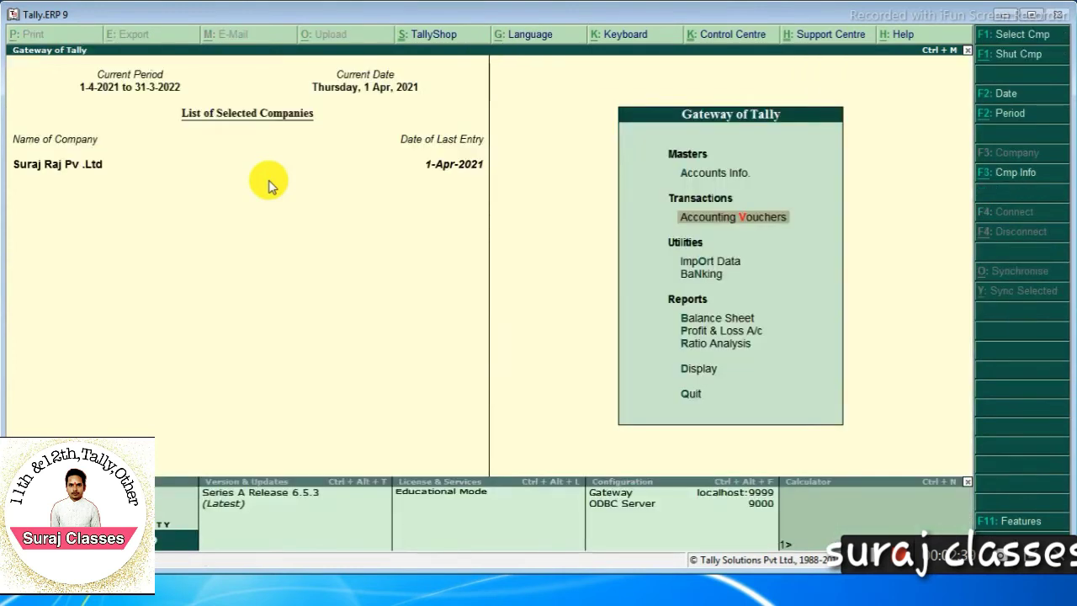
{"action": "key", "text": "Return"}
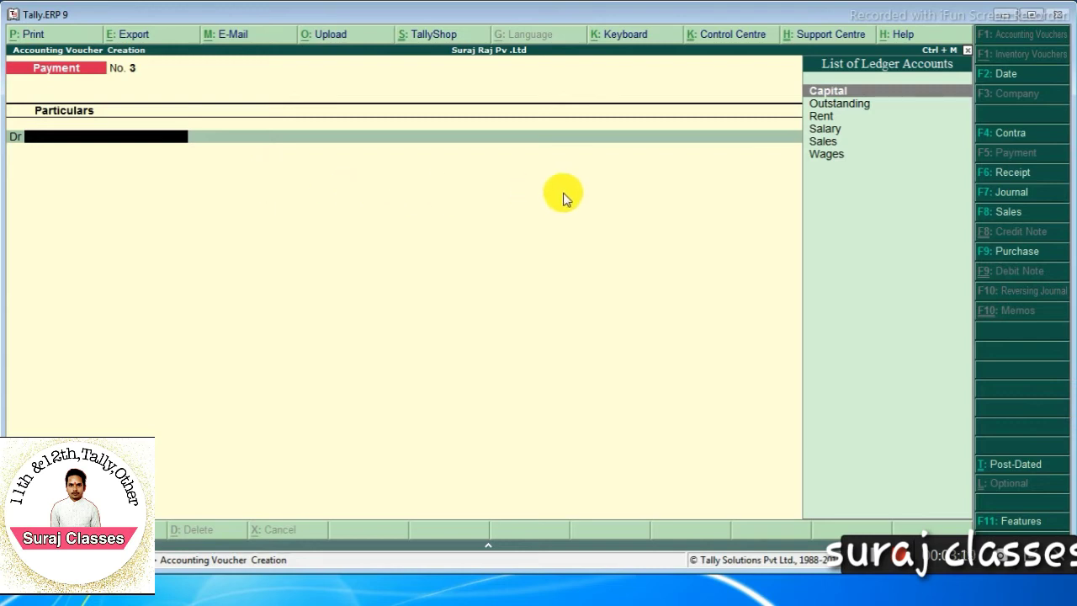
{"action": "left_click", "coordinate": [1019, 140]}
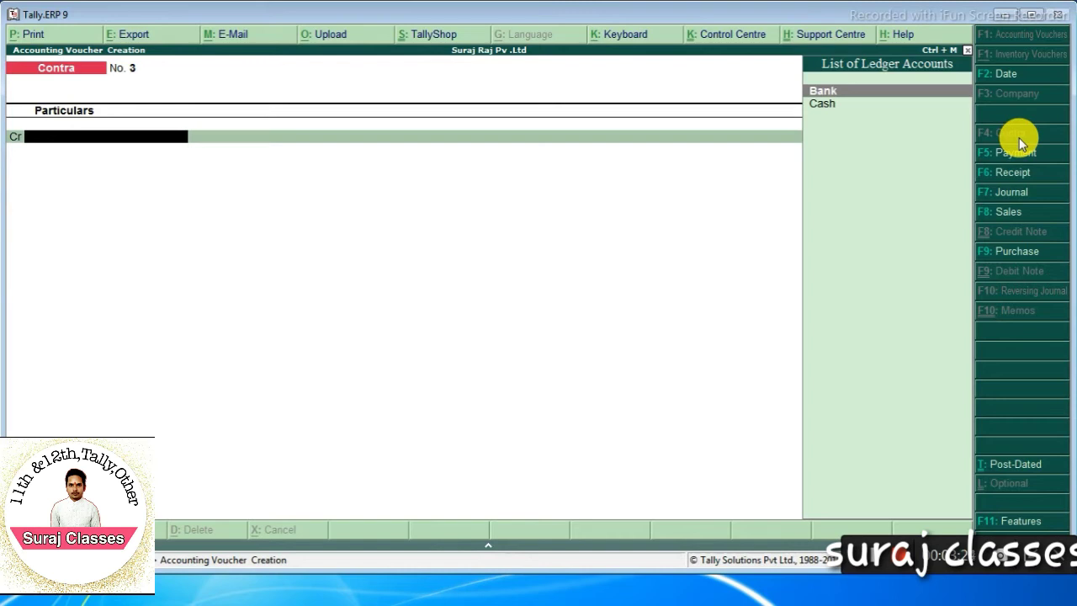
{"action": "left_click", "coordinate": [1017, 160]}
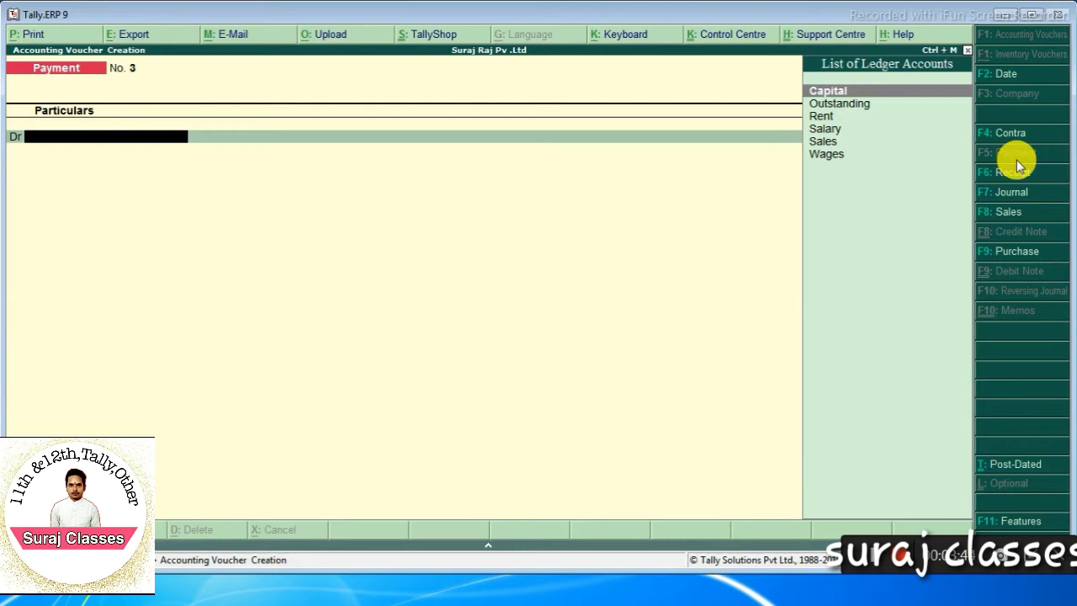
{"action": "left_click", "coordinate": [1014, 171]}
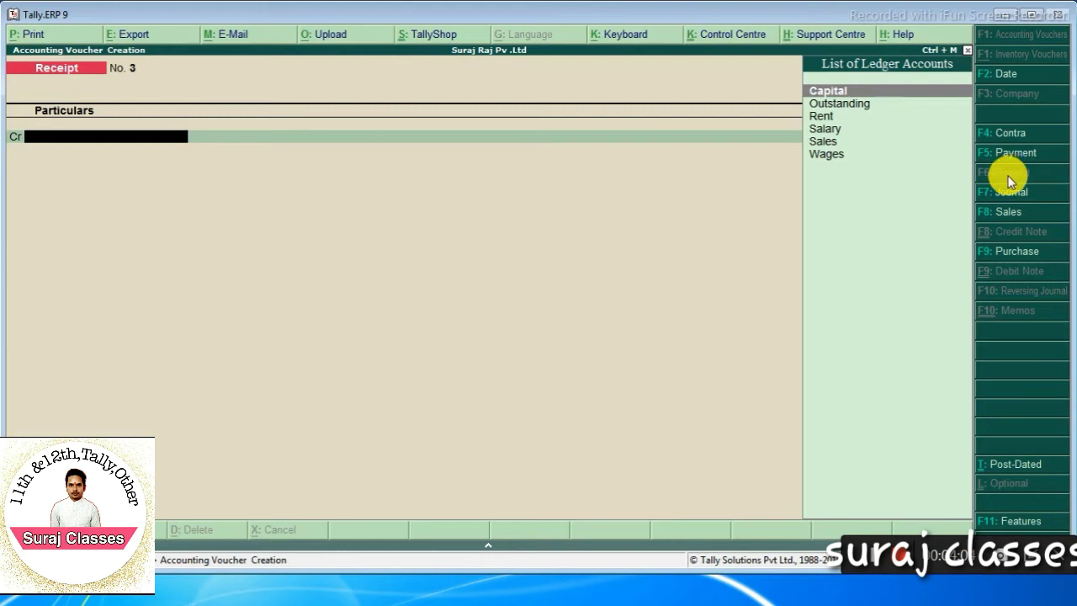
{"action": "left_click", "coordinate": [1006, 196]}
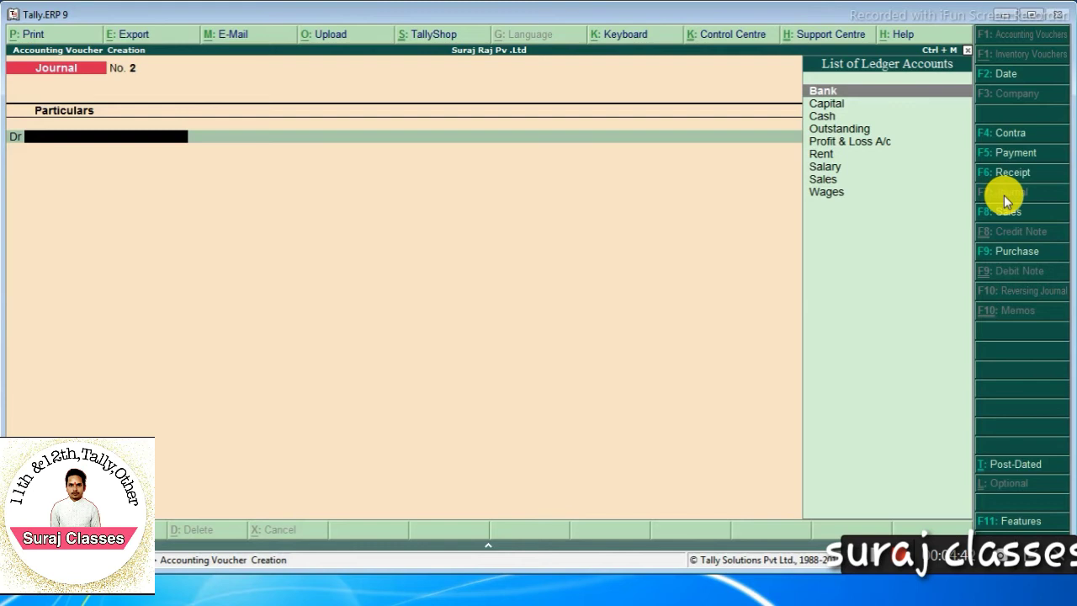
Step: View the Sales and Purchase vouchers, switching each from invoice to voucher mode, and leave voucher entry without saving
{"action": "key", "text": "F8"}
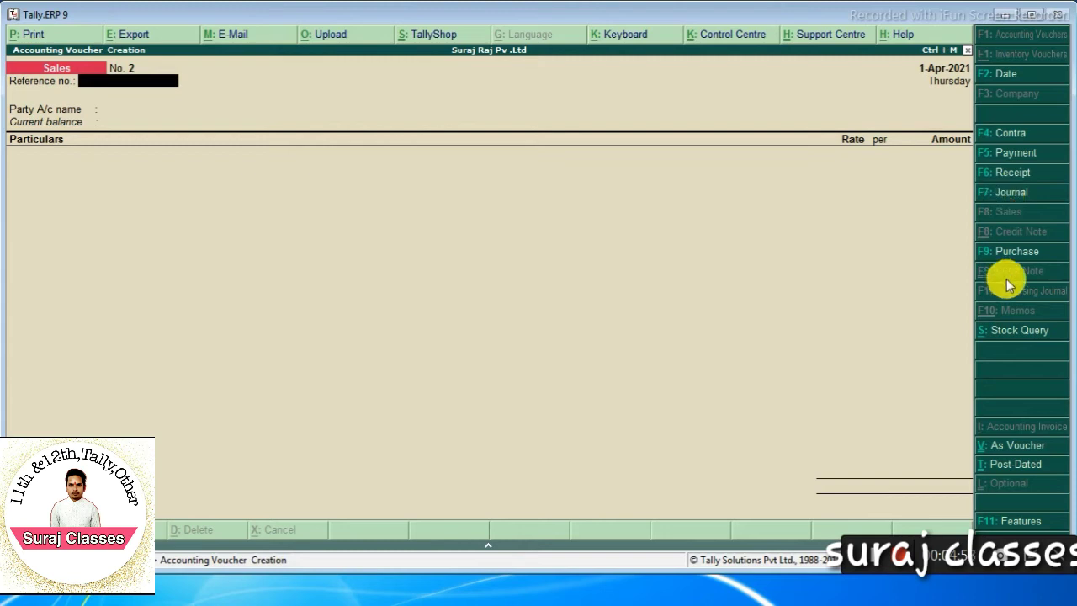
{"action": "left_click", "coordinate": [1009, 451]}
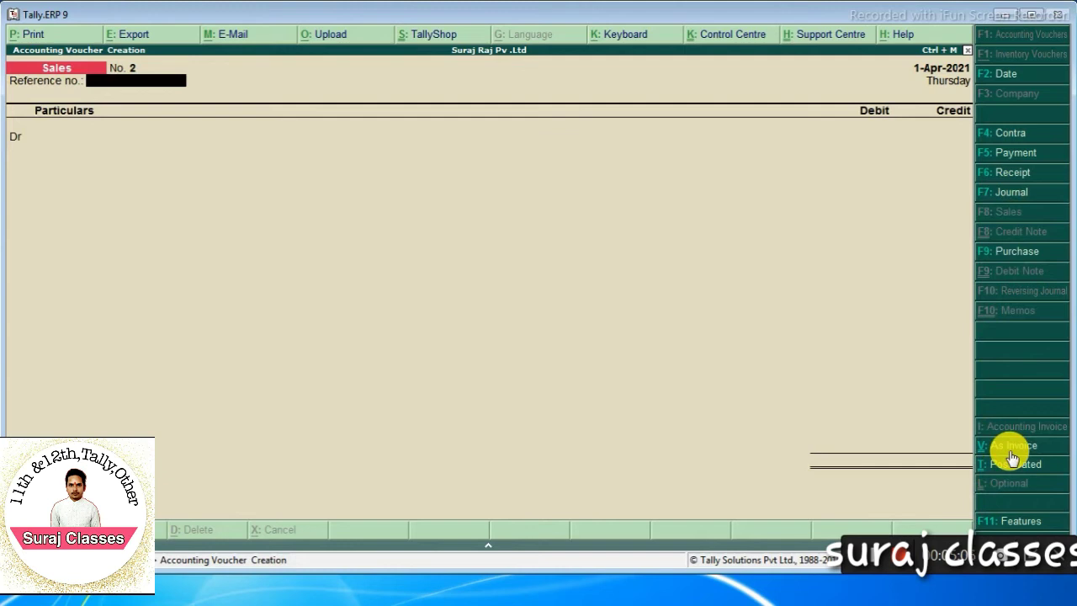
{"action": "left_click", "coordinate": [1028, 252]}
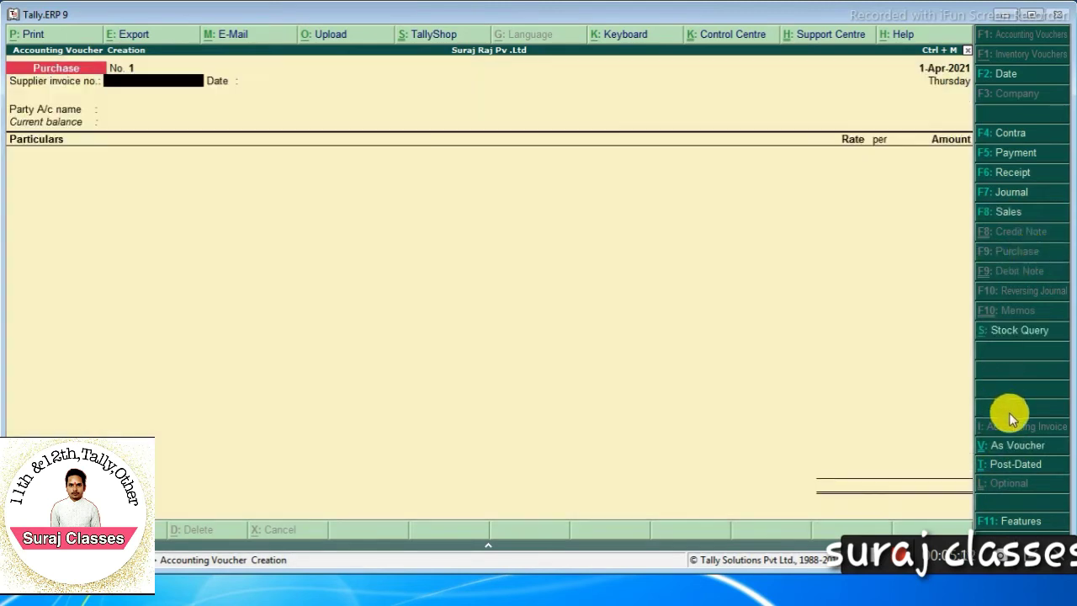
{"action": "left_click", "coordinate": [1015, 449]}
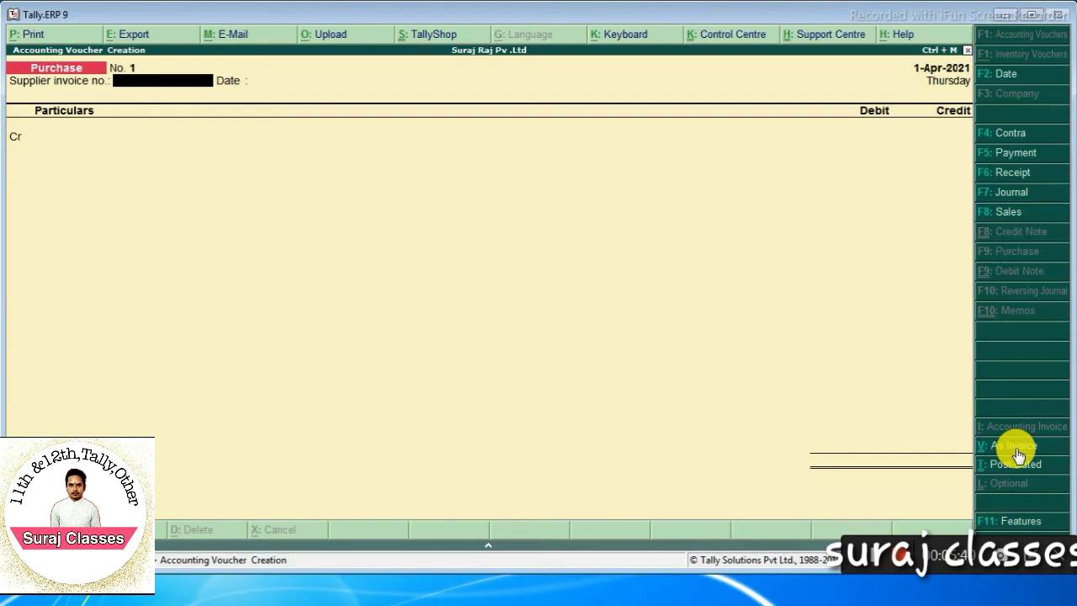
{"action": "key", "text": "Escape"}
{"action": "key", "text": "y"}
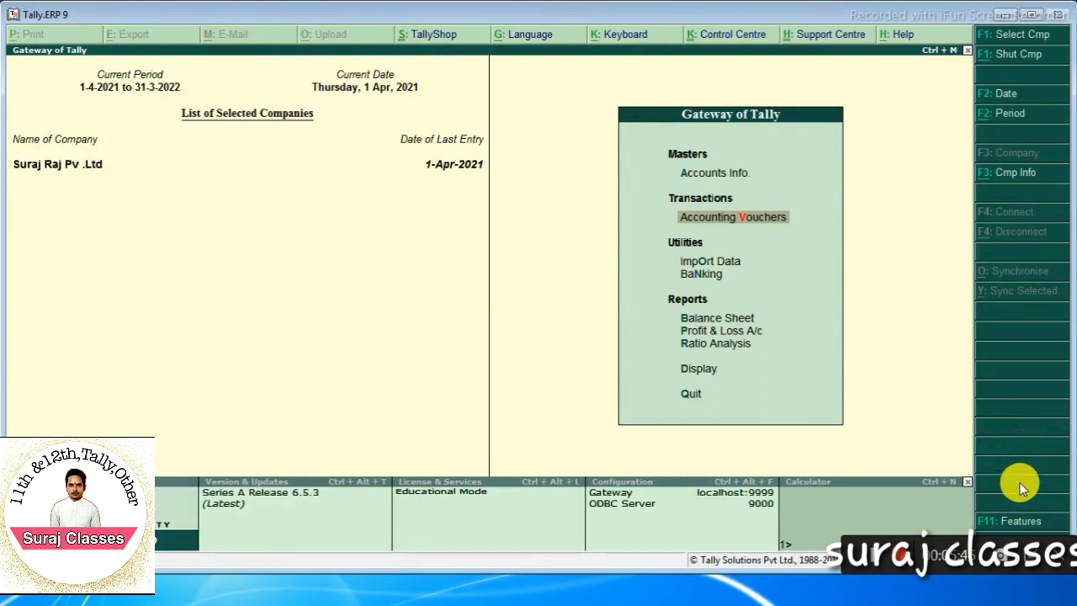
Step: In the Accounting Features, set Maintain accounts only to No and Integrate accounts and inventory to Yes, save and return to the Gateway of Tally
{"action": "left_click", "coordinate": [1025, 522]}
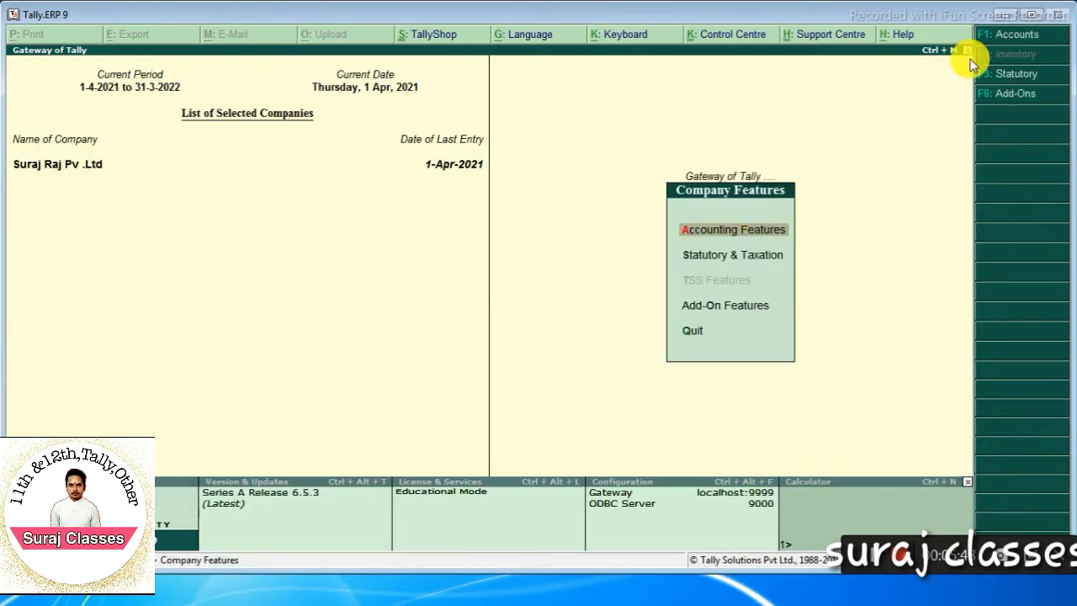
{"action": "left_click", "coordinate": [1014, 36]}
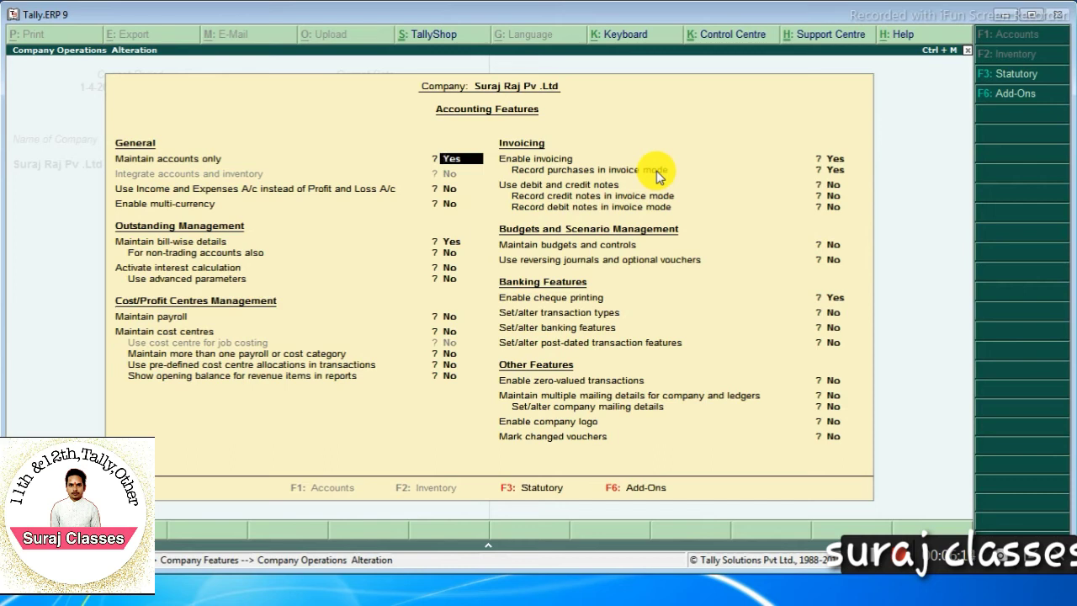
{"action": "key", "text": "Down"}
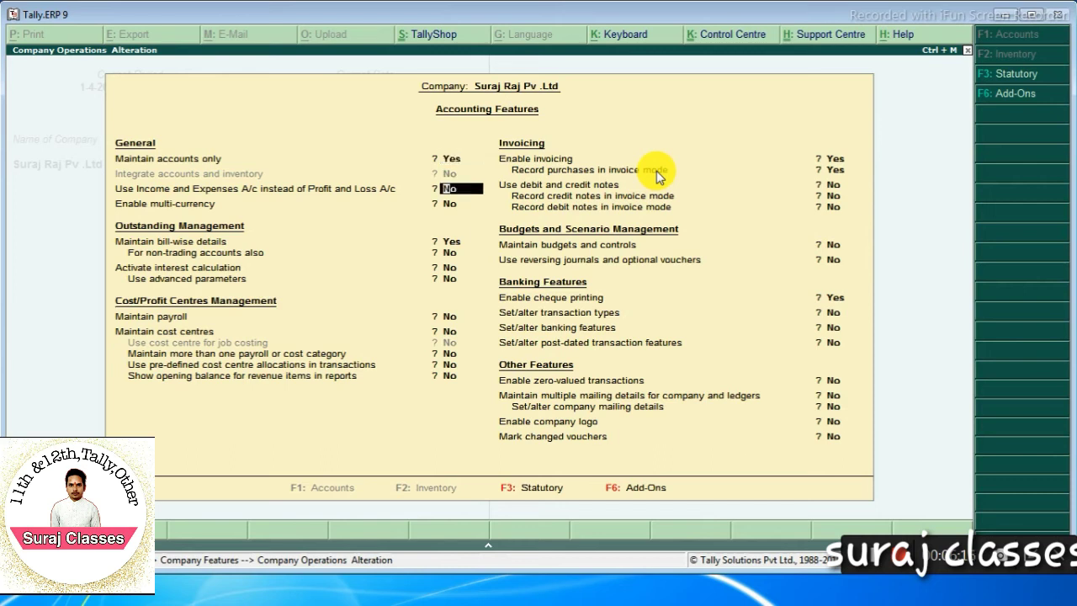
{"action": "key", "text": "Up"}
{"action": "type", "text": "n"}
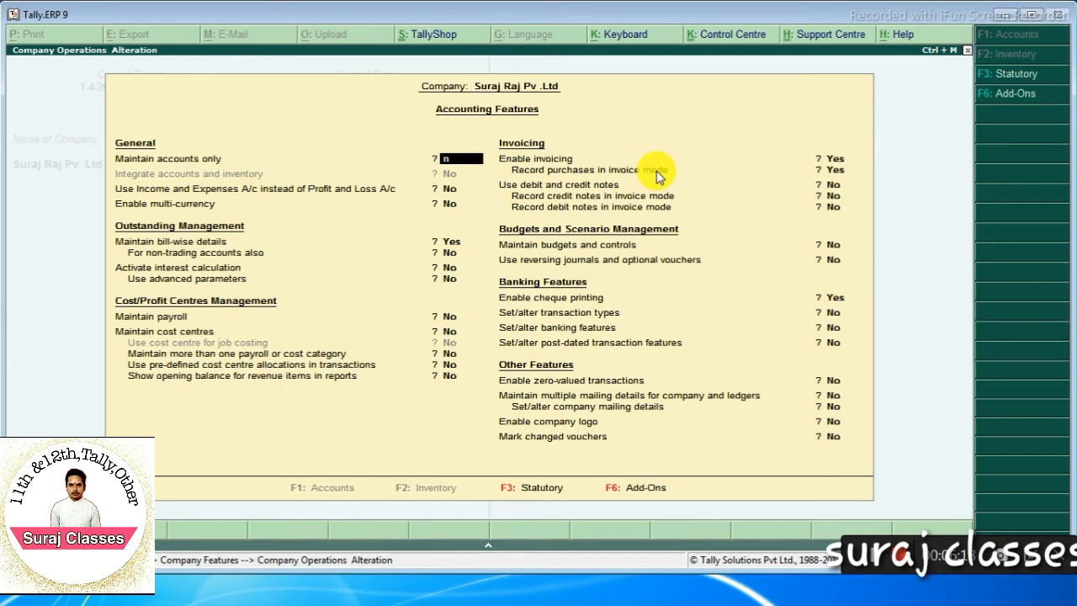
{"action": "key", "text": "Return"}
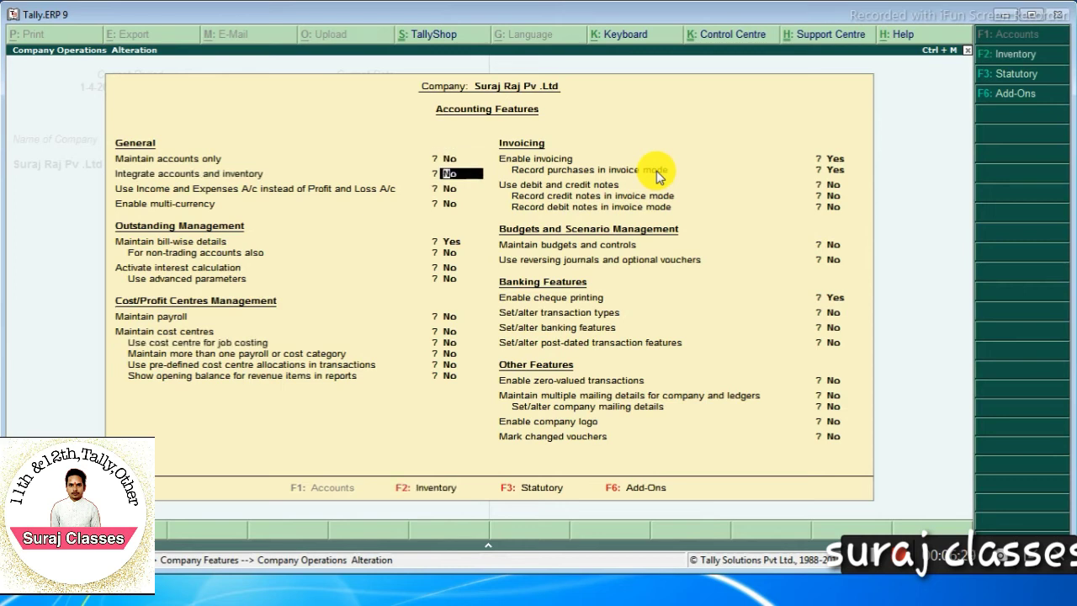
{"action": "type", "text": "y"}
{"action": "key", "text": "Return"}
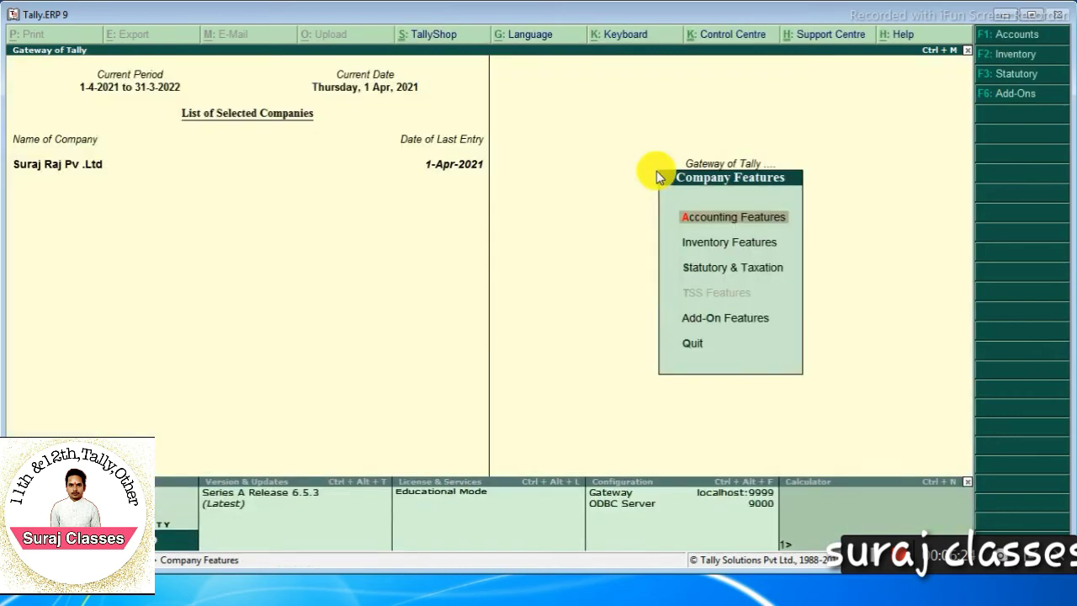
{"action": "key", "text": "ctrl+a"}
{"action": "key", "text": "Escape"}
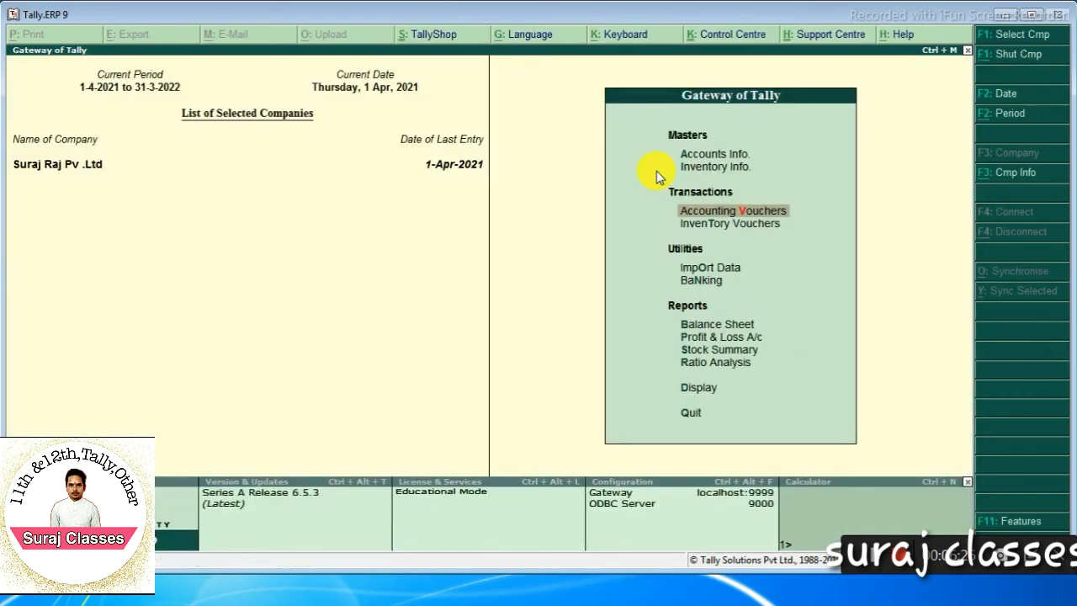
Step: View the Accounts Info and Inventory Info menus and return to the Gateway of Tally without opening any master
{"action": "key", "text": "Up"}
{"action": "key", "text": "Up"}
{"action": "key", "text": "Return"}
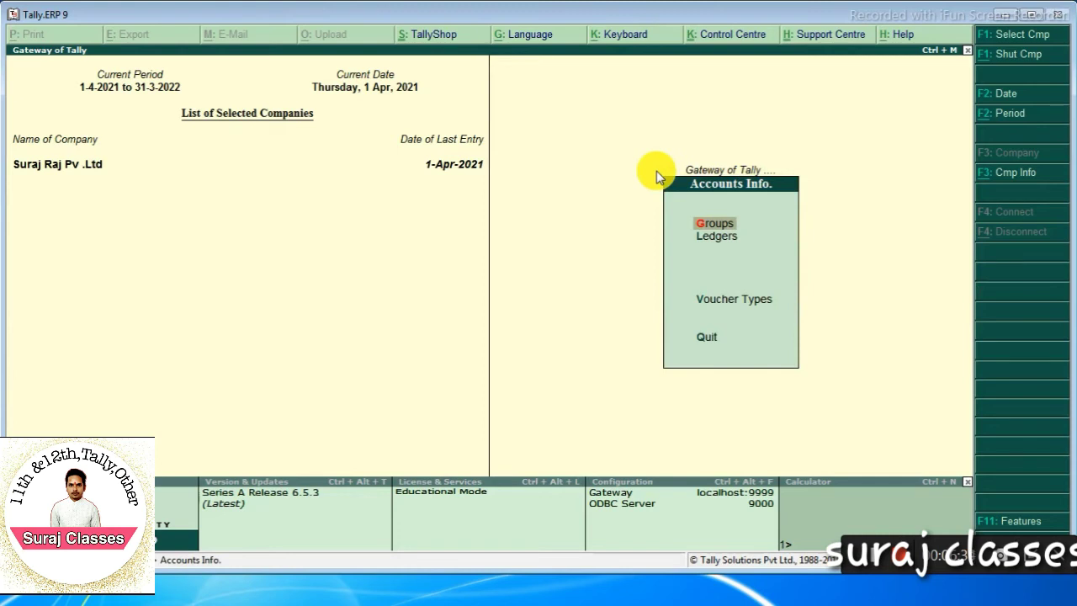
{"action": "key", "text": "Escape"}
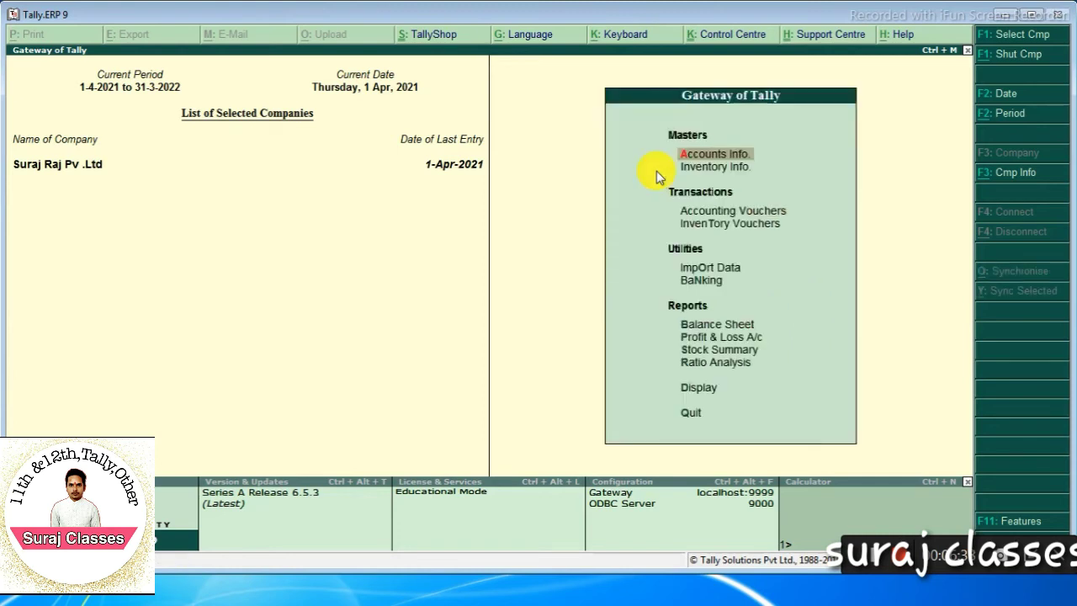
{"action": "key", "text": "Down"}
{"action": "key", "text": "Return"}
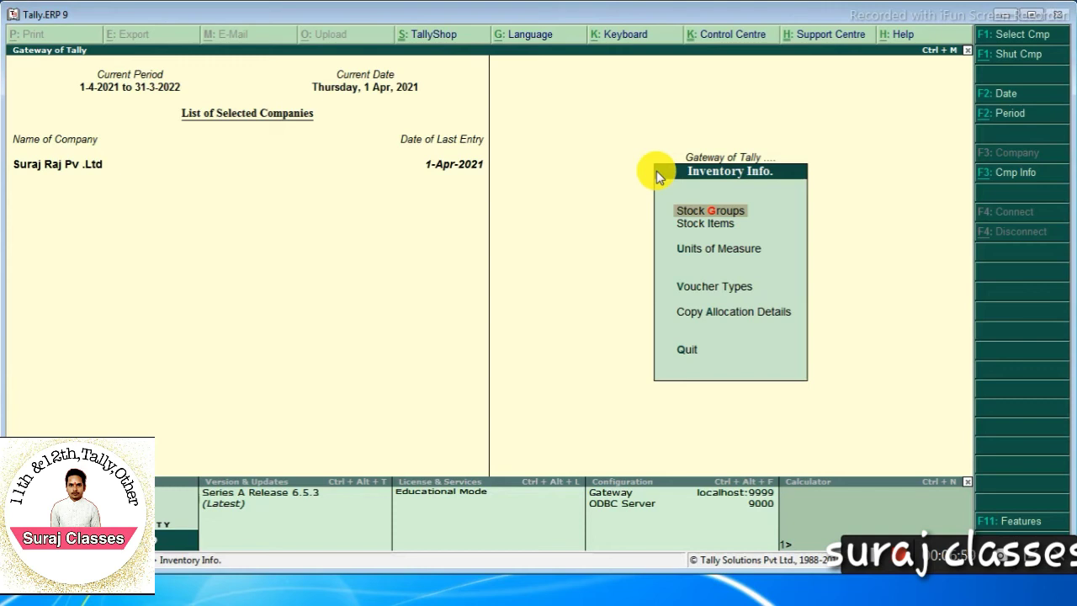
{"action": "key", "text": "Escape"}
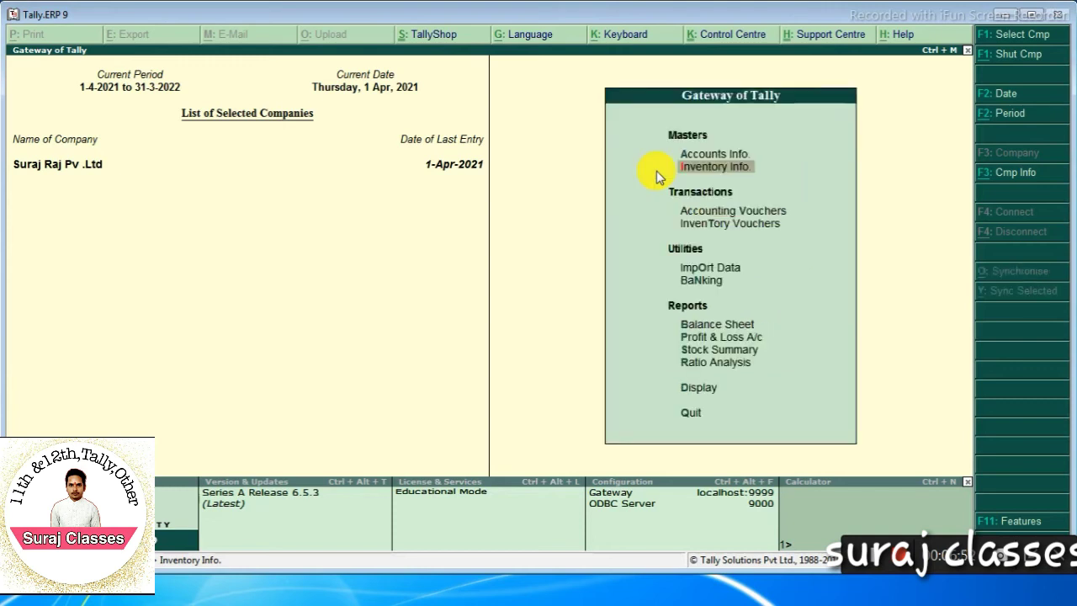
{"action": "key", "text": "Escape"}
{"action": "key", "text": "Escape"}
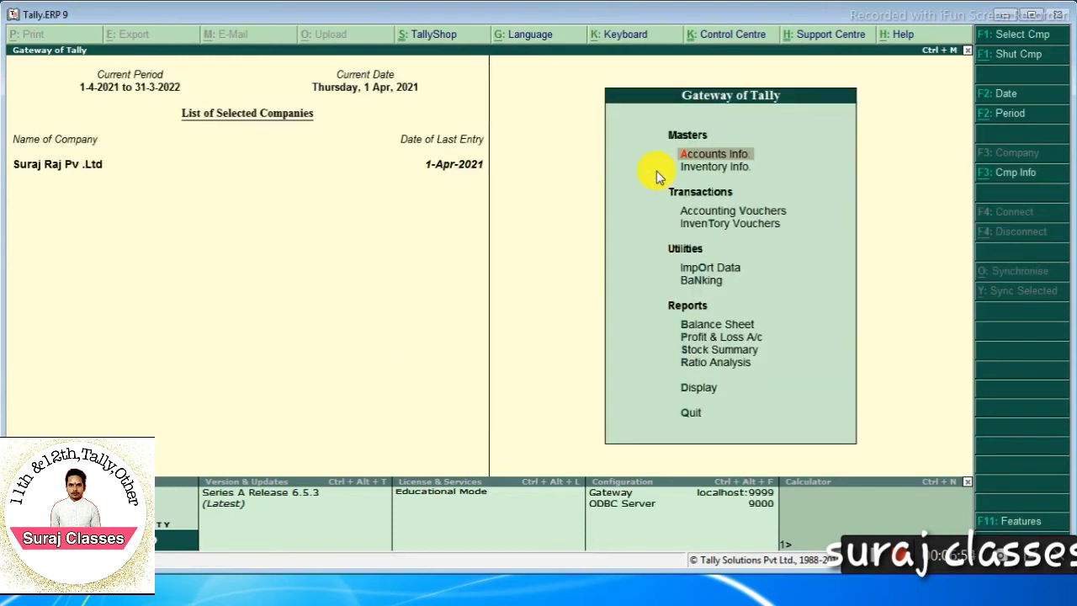
Step: Look at the Stock Journal and Physical Stock screens under Inventory Vouchers and return to the Gateway of Tally without saving
{"action": "key", "text": "Down"}
{"action": "key", "text": "Down"}
{"action": "key", "text": "Down"}
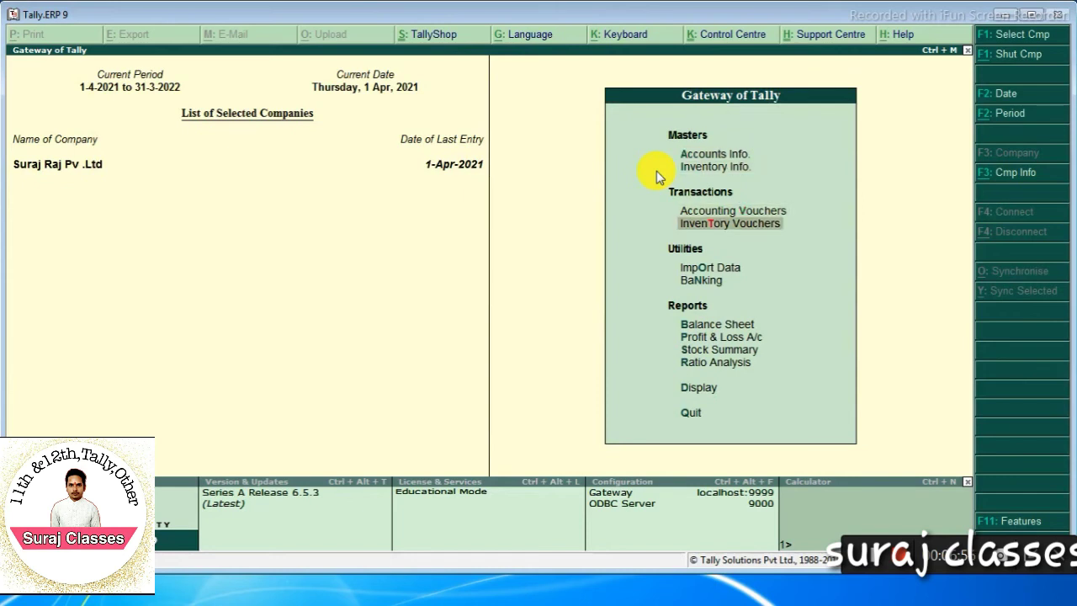
{"action": "key", "text": "Return"}
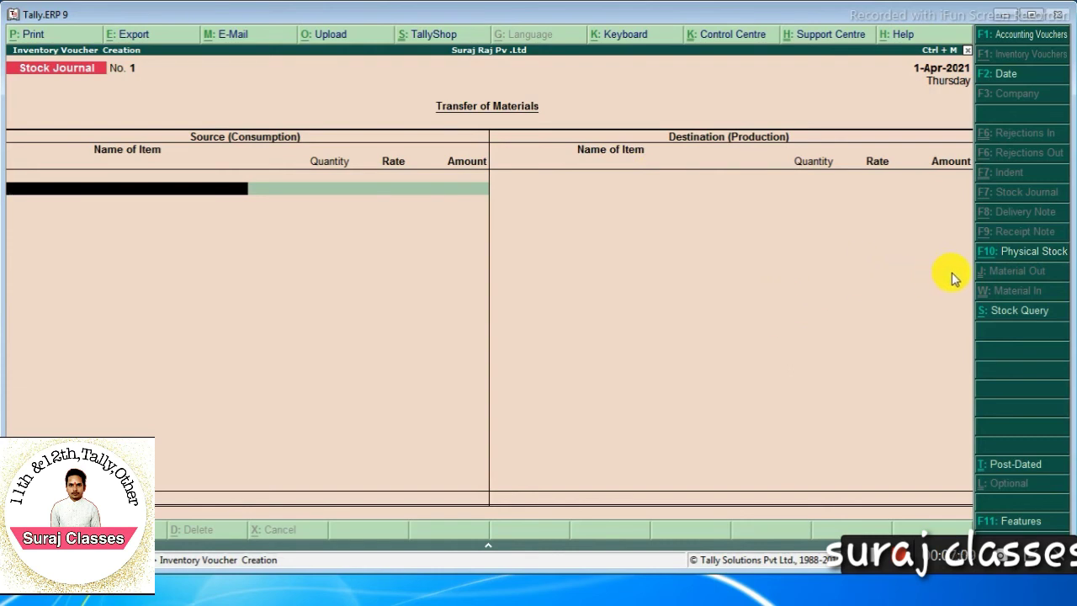
{"action": "left_click", "coordinate": [1022, 253]}
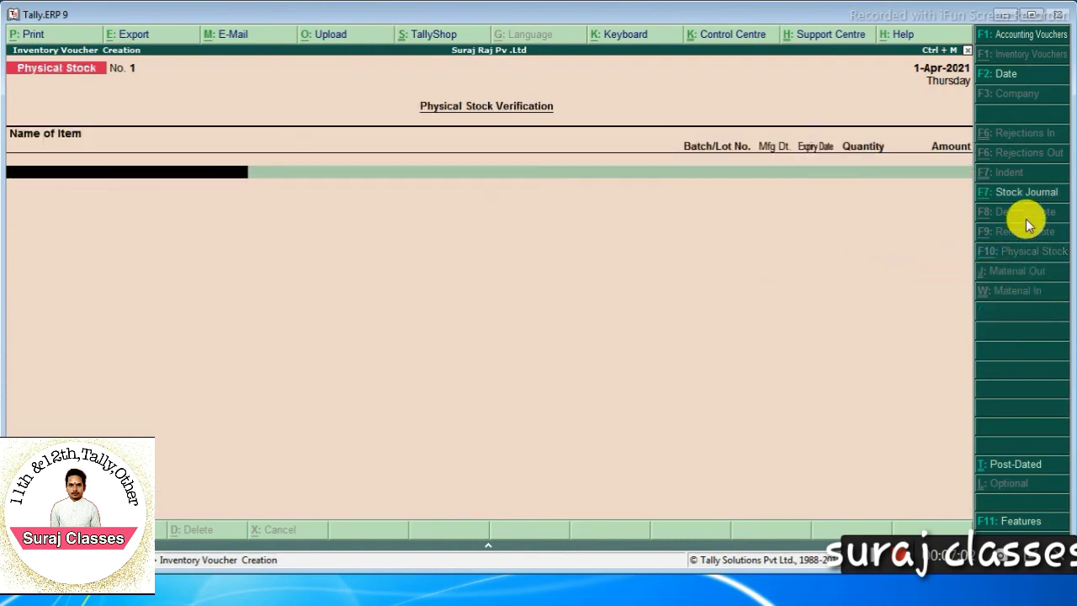
{"action": "left_click", "coordinate": [1026, 200]}
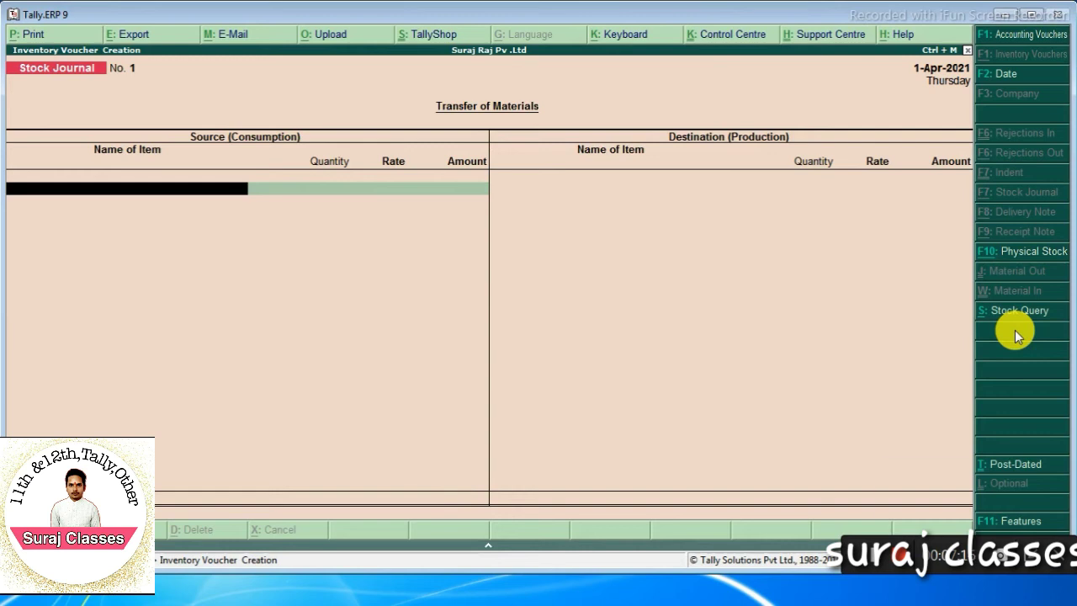
{"action": "key", "text": "Escape"}
{"action": "key", "text": "Return"}
{"action": "key", "text": "Escape"}
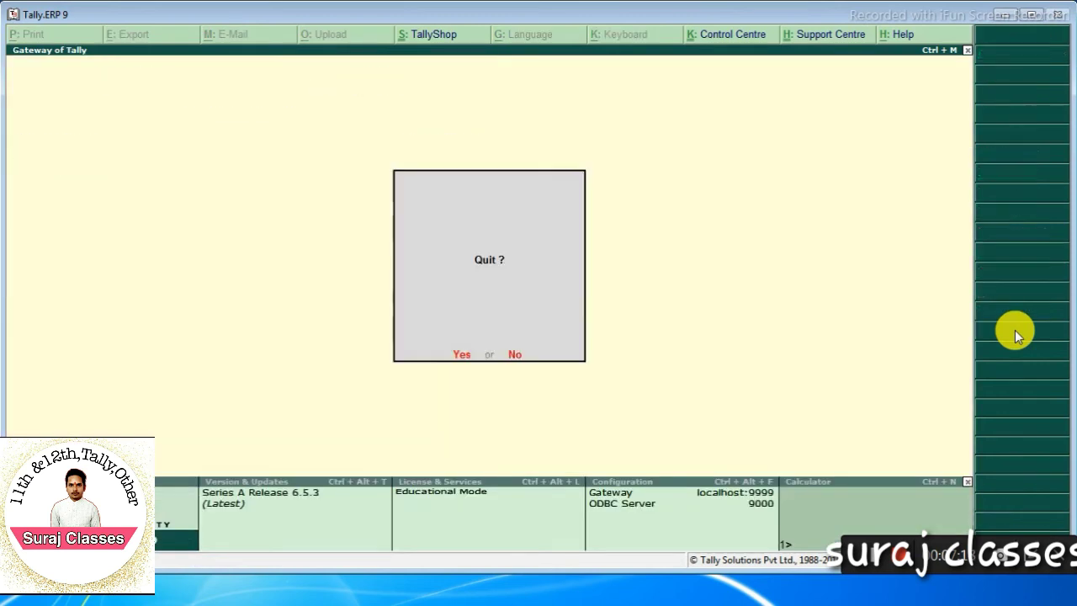
{"action": "key", "text": "n"}
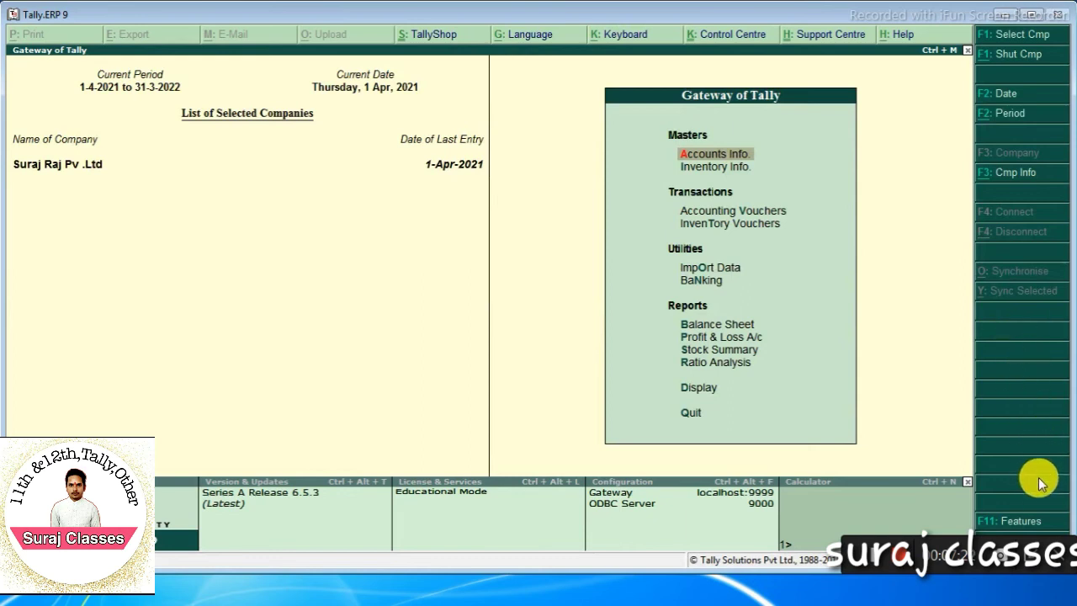
Step: Set Use Income and Expenses A/c instead of Profit and Loss A/c to Yes in the Accounting Features and save
{"action": "left_click", "coordinate": [1027, 526]}
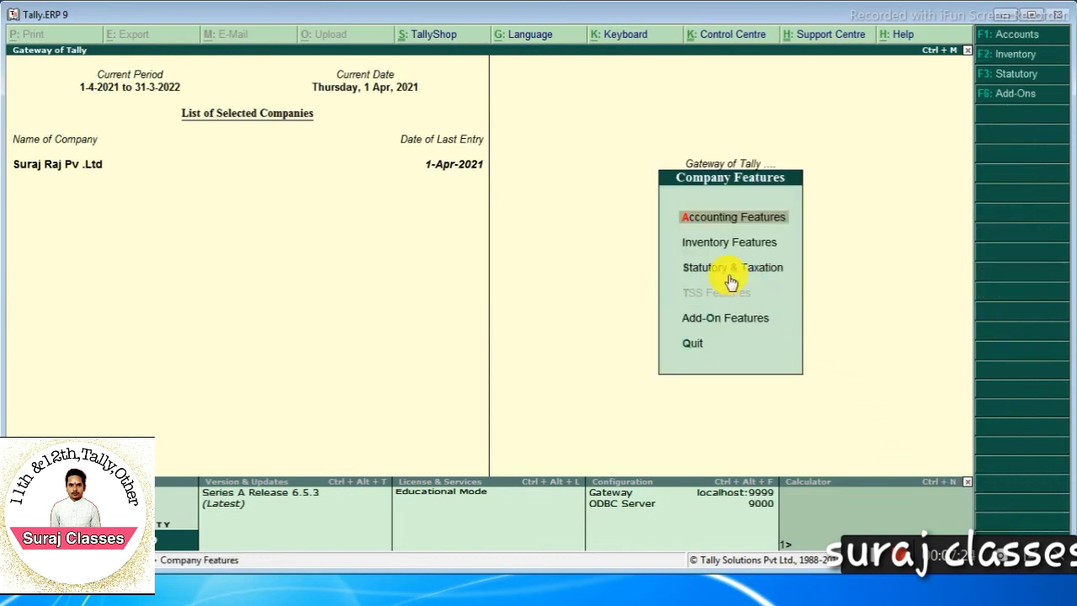
{"action": "left_click", "coordinate": [741, 221]}
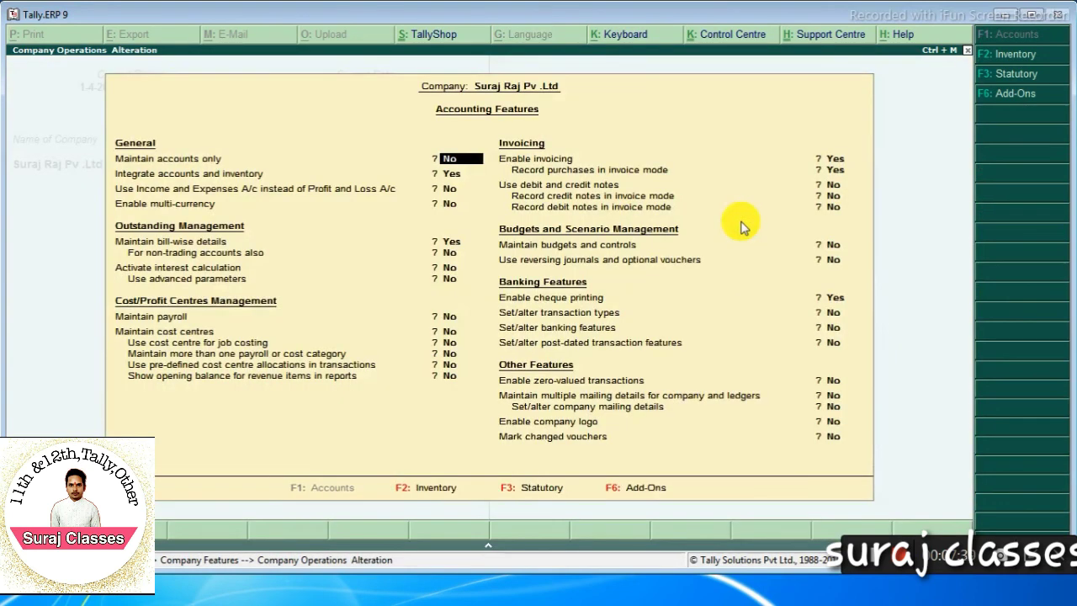
{"action": "key", "text": "Return"}
{"action": "key", "text": "Return"}
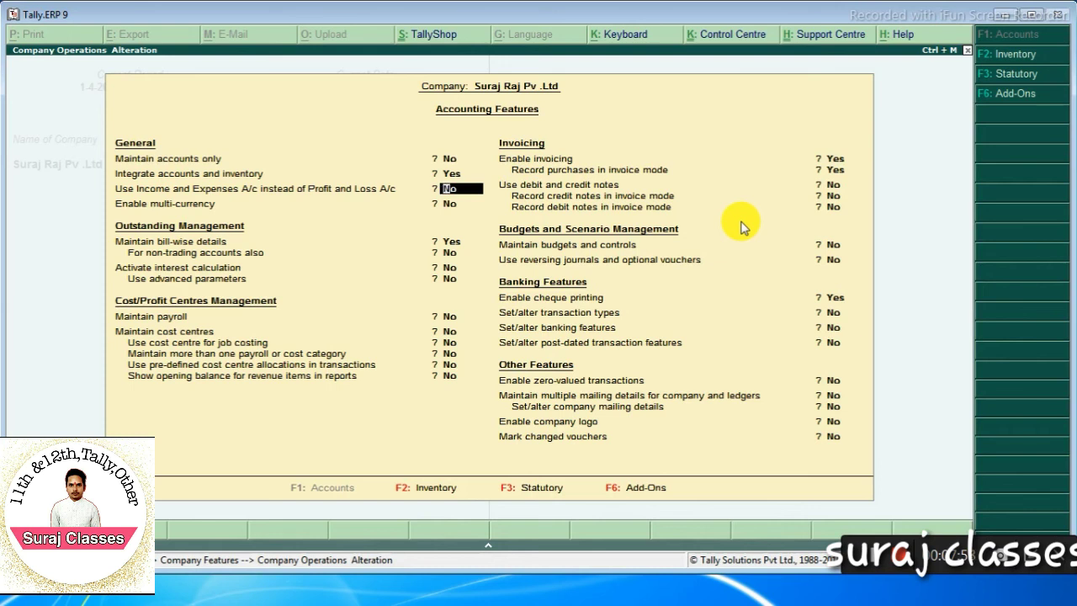
{"action": "type", "text": "y"}
{"action": "key", "text": "Return"}
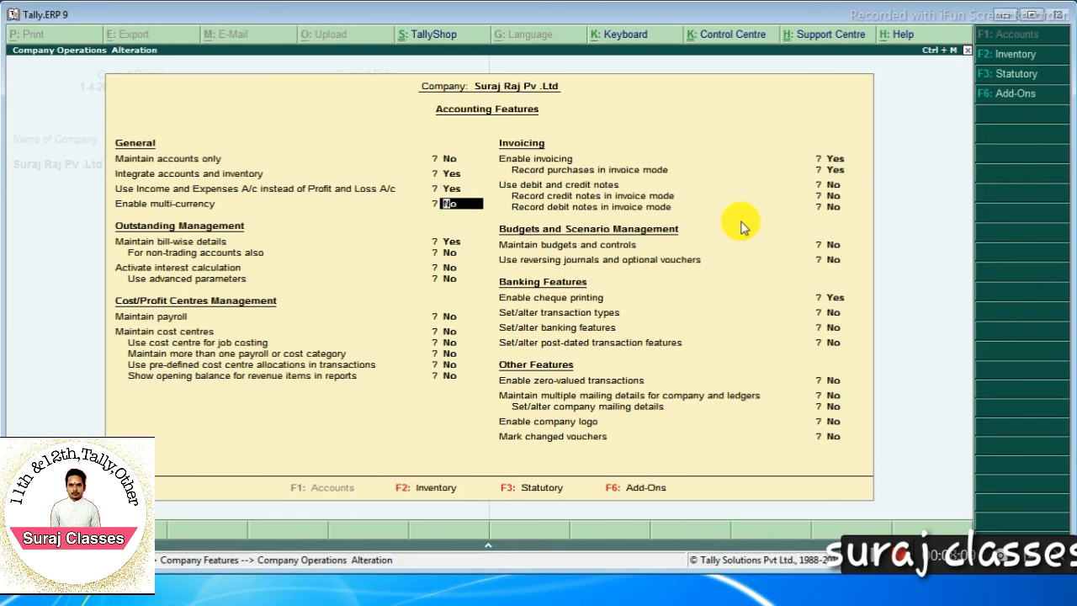
{"action": "key", "text": "ctrl+a"}
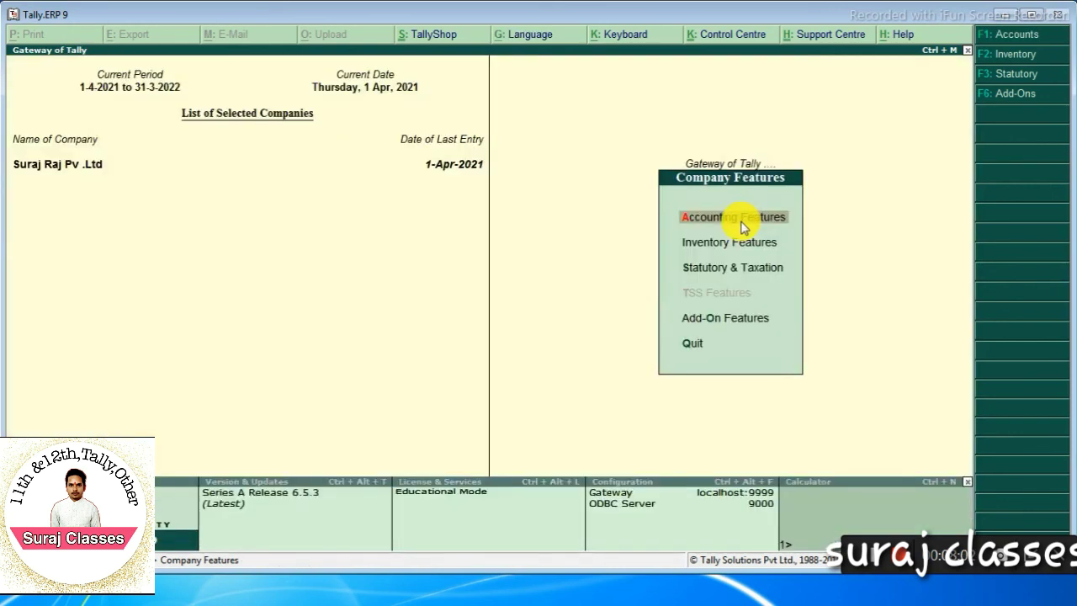
{"action": "key", "text": "Escape"}
Step: View the Income & Expense A/c report from the Gateway of Tally and close it
{"action": "key", "text": "Down"}
{"action": "key", "text": "Down"}
{"action": "key", "text": "Down"}
{"action": "key", "text": "Down"}
{"action": "key", "text": "Down"}
{"action": "key", "text": "Down"}
{"action": "key", "text": "Down"}
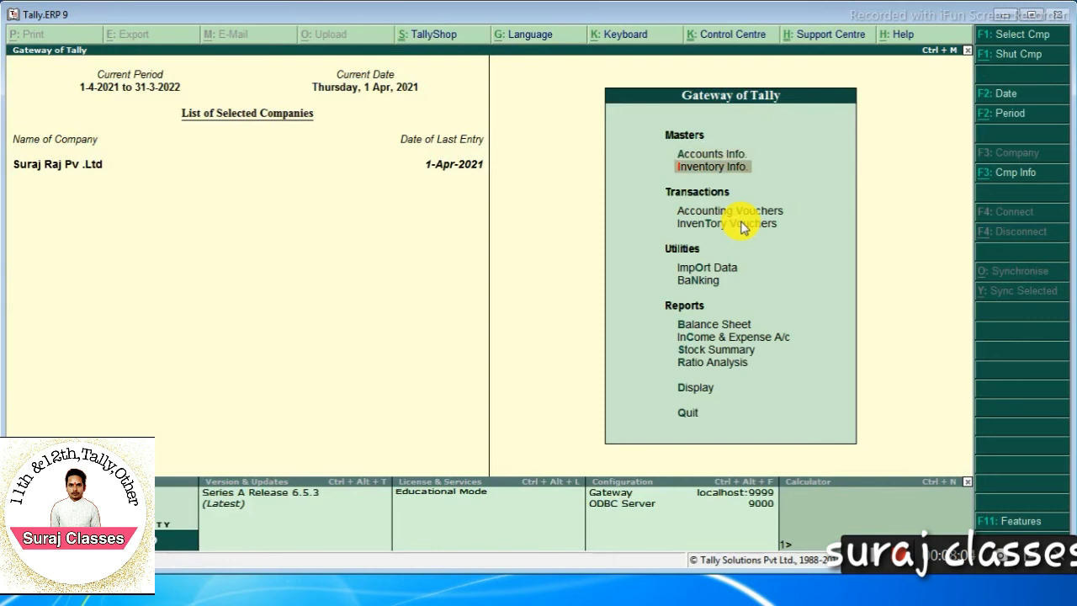
{"action": "key", "text": "Down"}
{"action": "key", "text": "Down"}
{"action": "key", "text": "Down"}
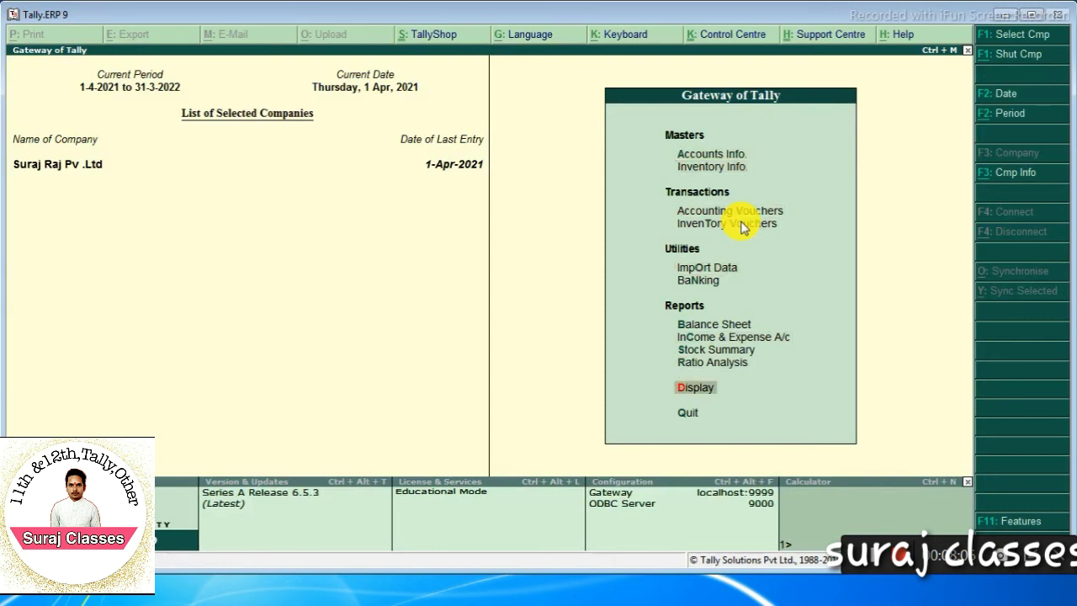
{"action": "key", "text": "Up"}
{"action": "key", "text": "Up"}
{"action": "key", "text": "Up"}
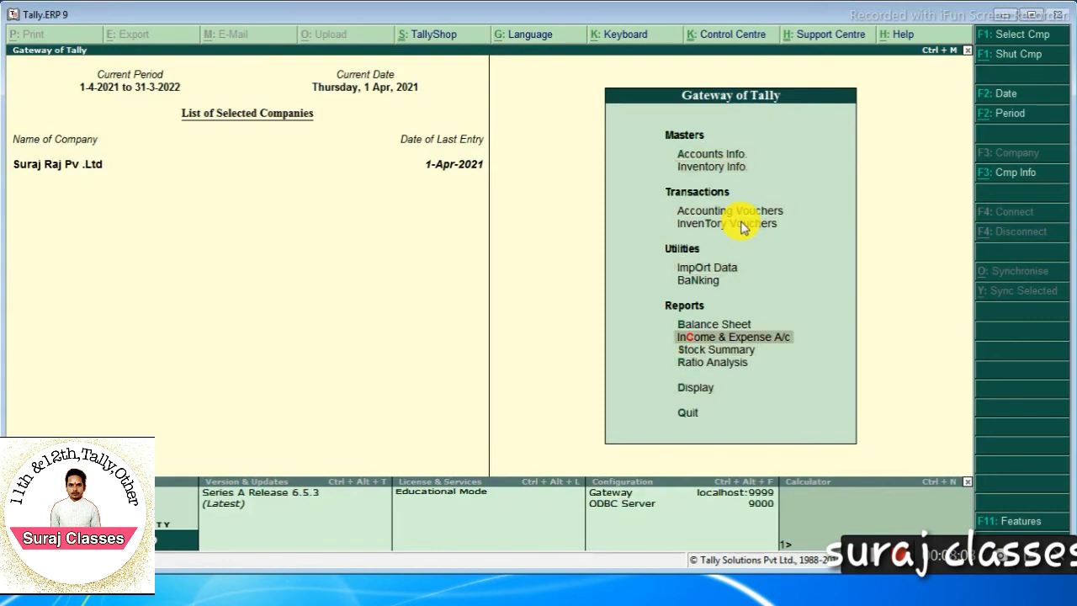
{"action": "key", "text": "Return"}
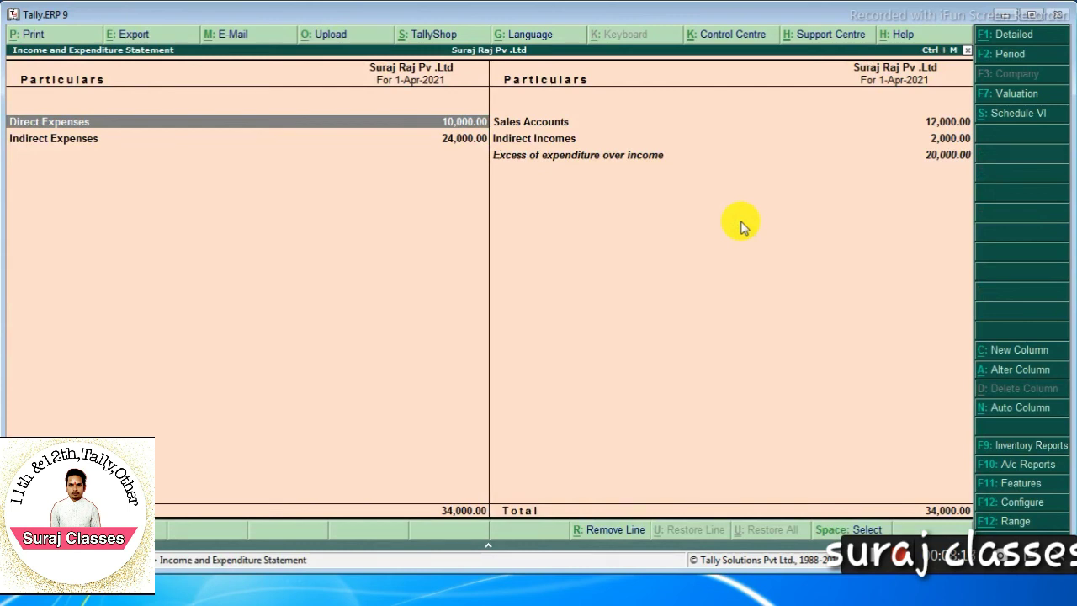
{"action": "key", "text": "Escape"}
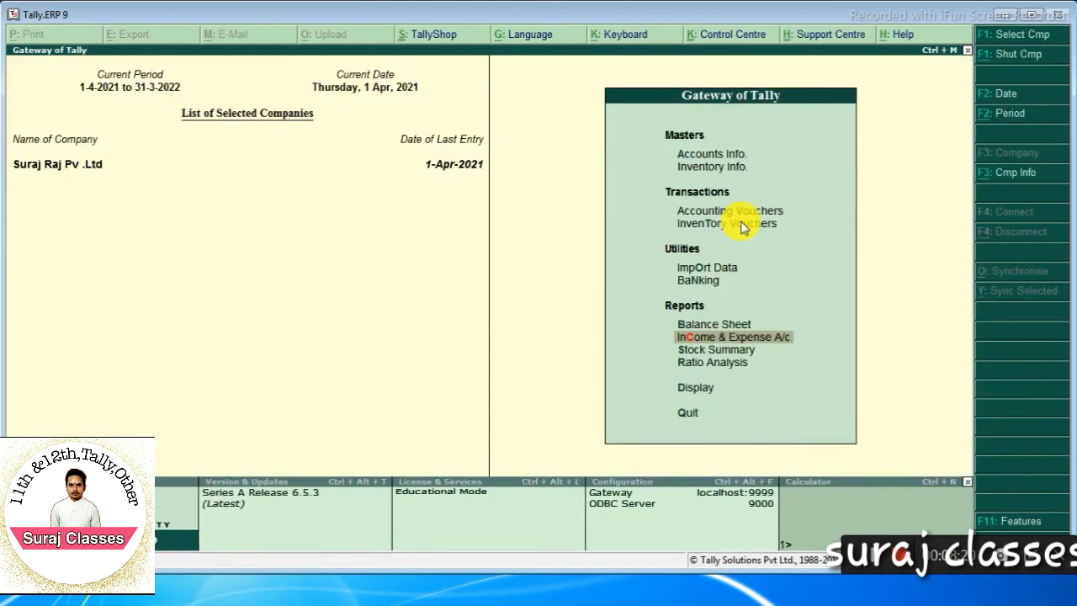
Step: View the Balance Sheet report and return to the Gateway of Tally
{"action": "key", "text": "Up"}
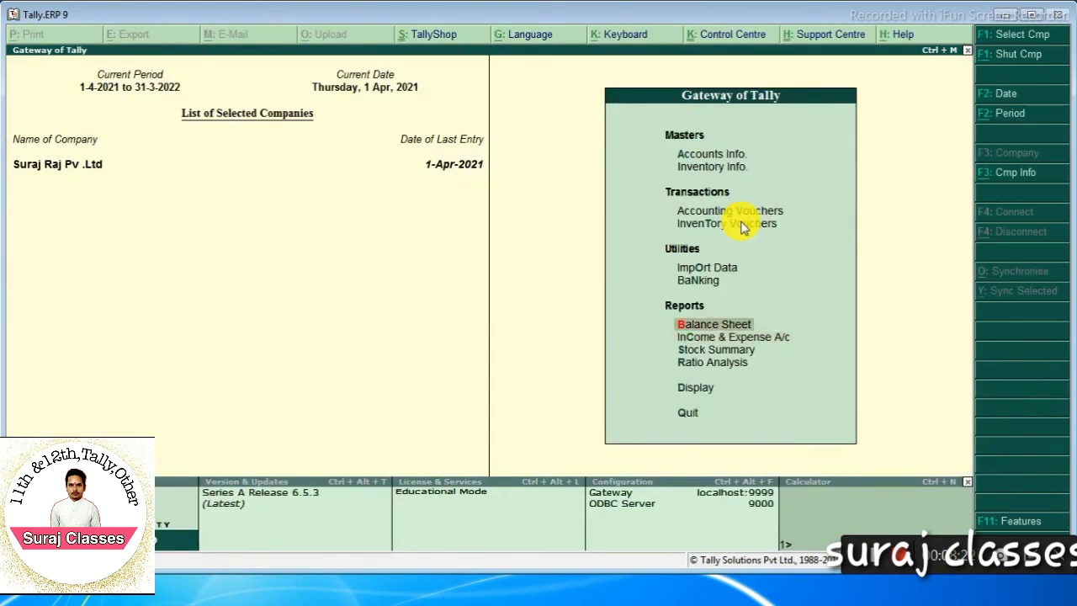
{"action": "key", "text": "Return"}
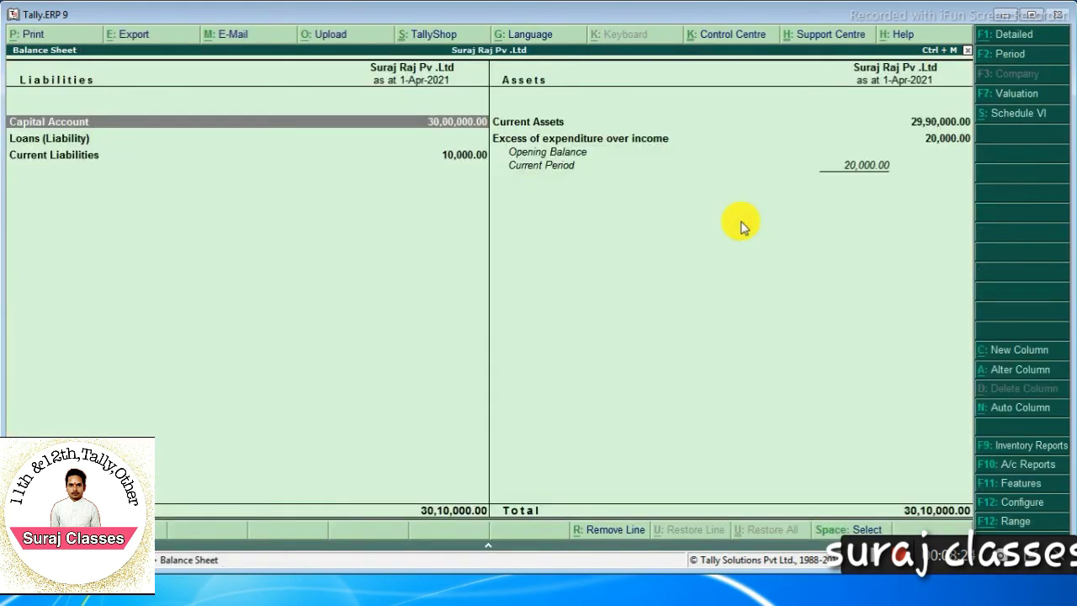
{"action": "key", "text": "Escape"}
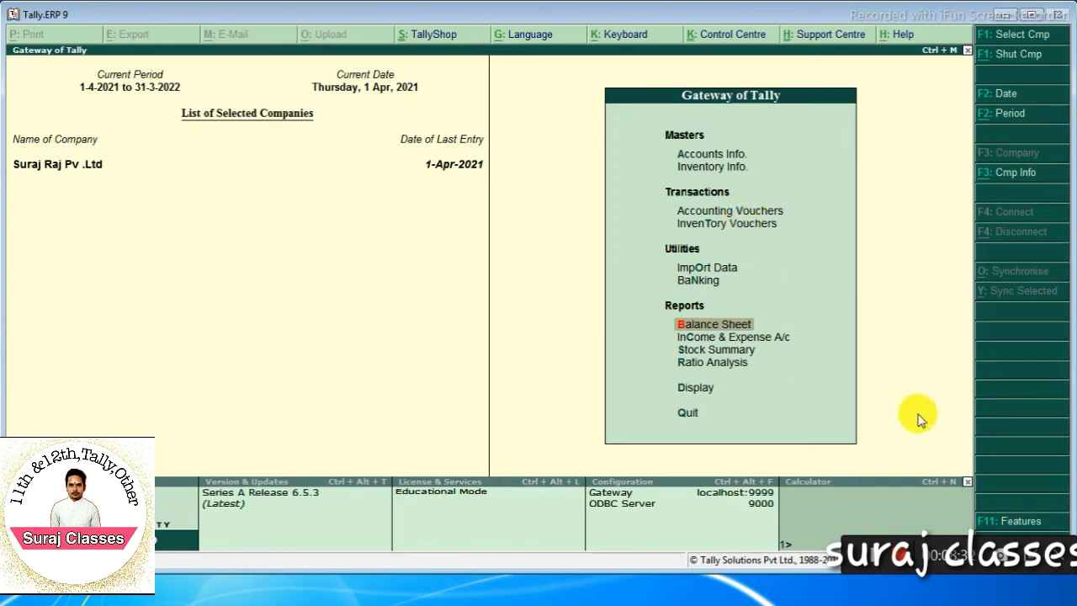
Step: Set Use Income and Expenses A/c instead of Profit and Loss A/c back to No in the Accounting Features
{"action": "left_click", "coordinate": [1022, 520]}
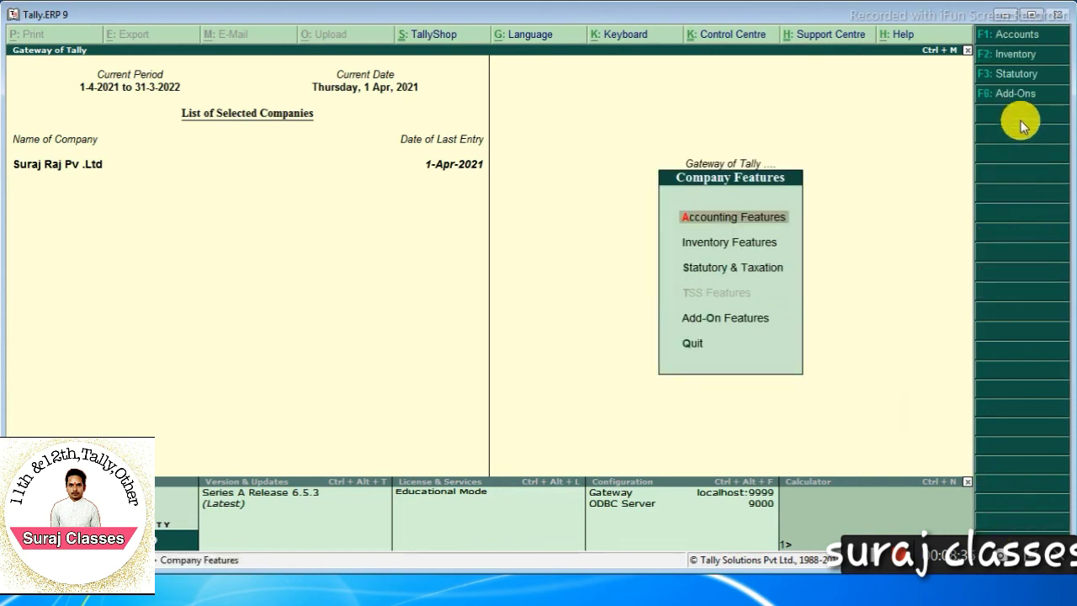
{"action": "left_click", "coordinate": [1001, 33]}
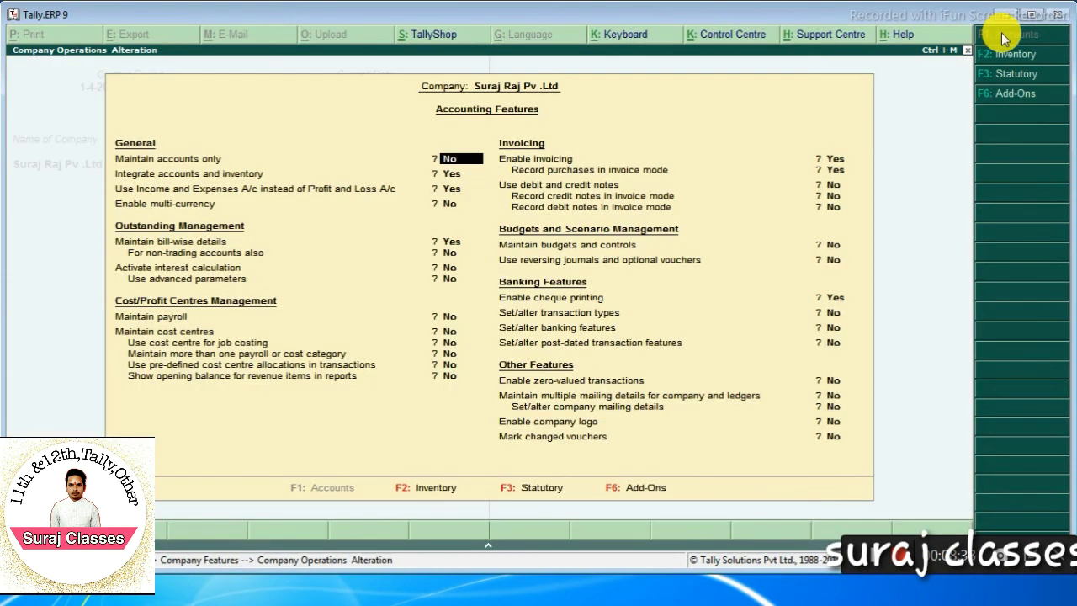
{"action": "key", "text": "Return"}
{"action": "key", "text": "Return"}
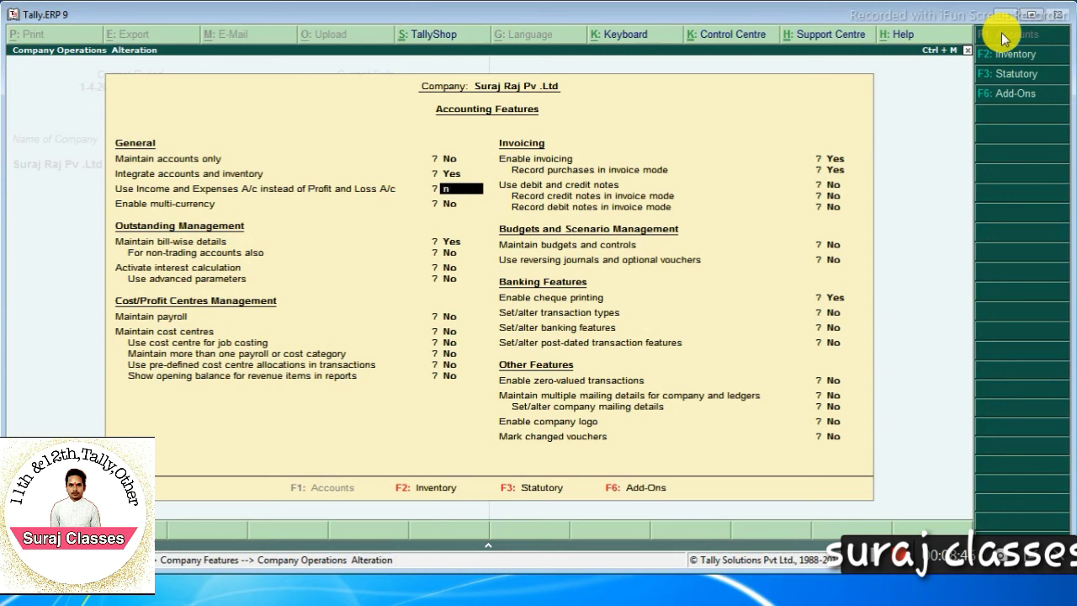
{"action": "key", "text": "n"}
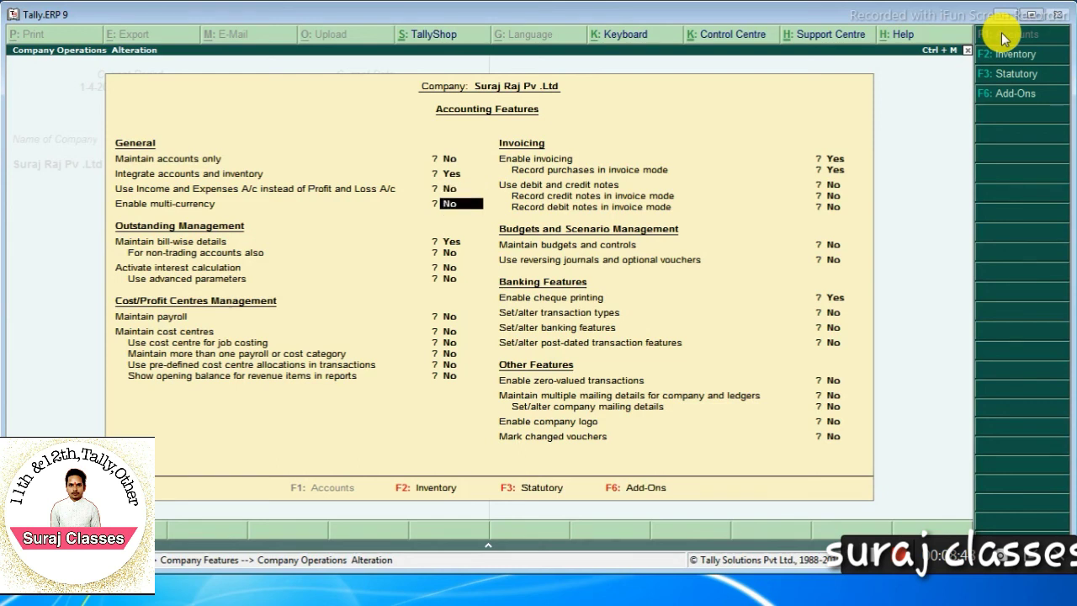
Step: Save the Accounting Features, then view the Profit & Loss A/c report and close it
{"action": "left_click", "coordinate": [1001, 34]}
{"action": "key", "text": "ctrl+a"}
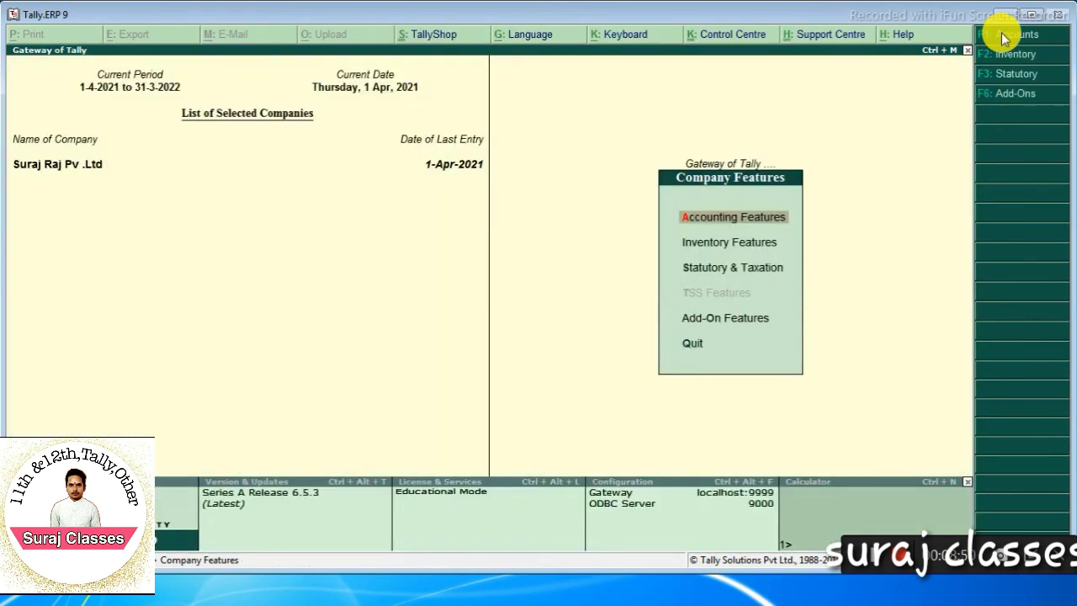
{"action": "key", "text": "Escape"}
{"action": "key", "text": "Down"}
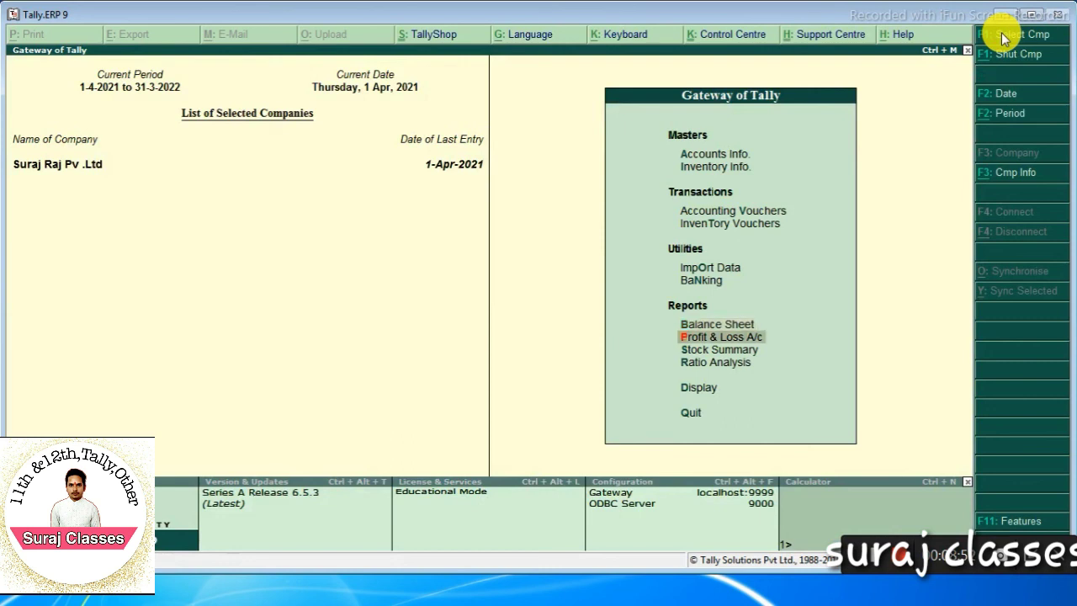
{"action": "key", "text": "Return"}
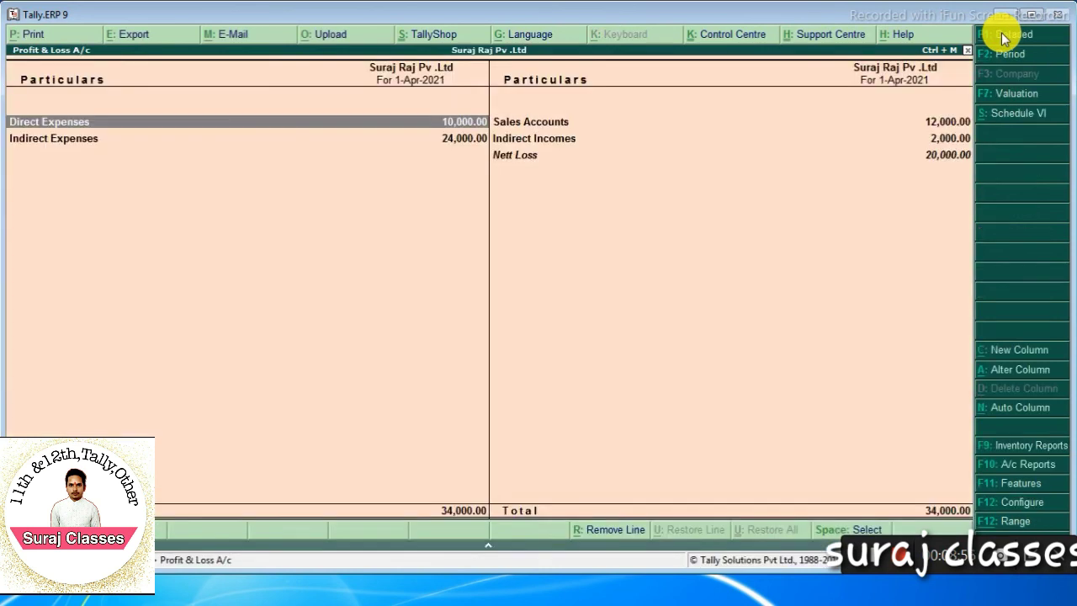
{"action": "key", "text": "Escape"}
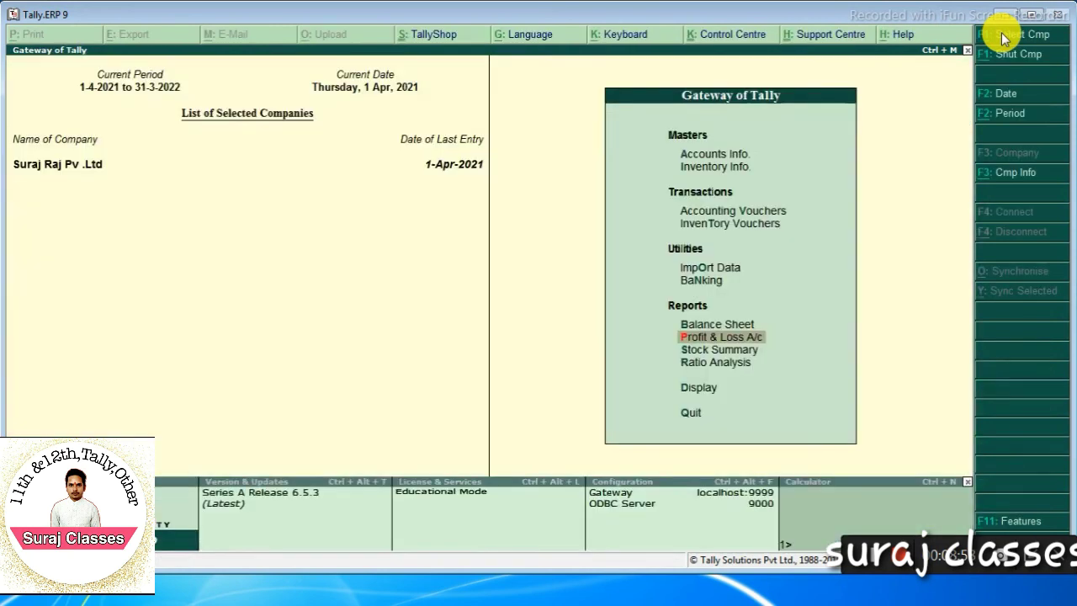
Step: View the Balance Sheet report and return to the Gateway of Tally without quitting
{"action": "key", "text": "Down"}
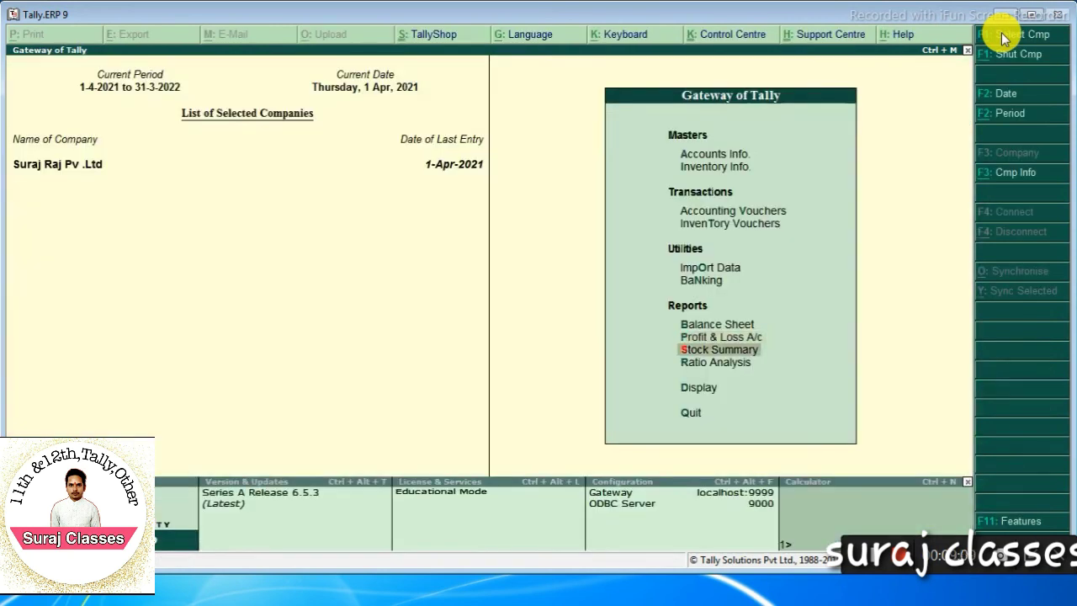
{"action": "key", "text": "Up"}
{"action": "key", "text": "Up"}
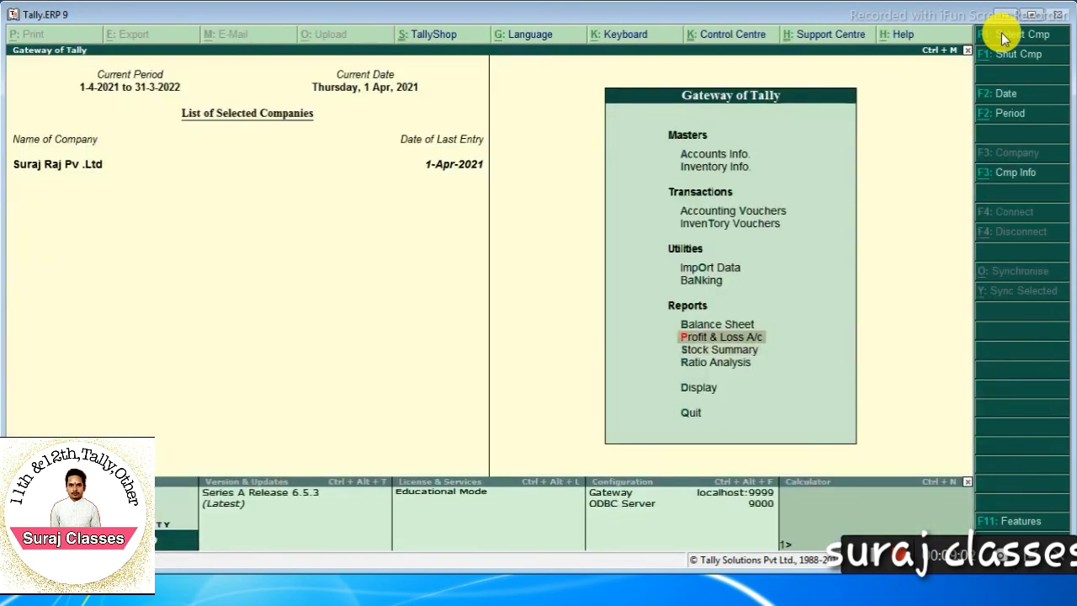
{"action": "key", "text": "Return"}
{"action": "key", "text": "Escape"}
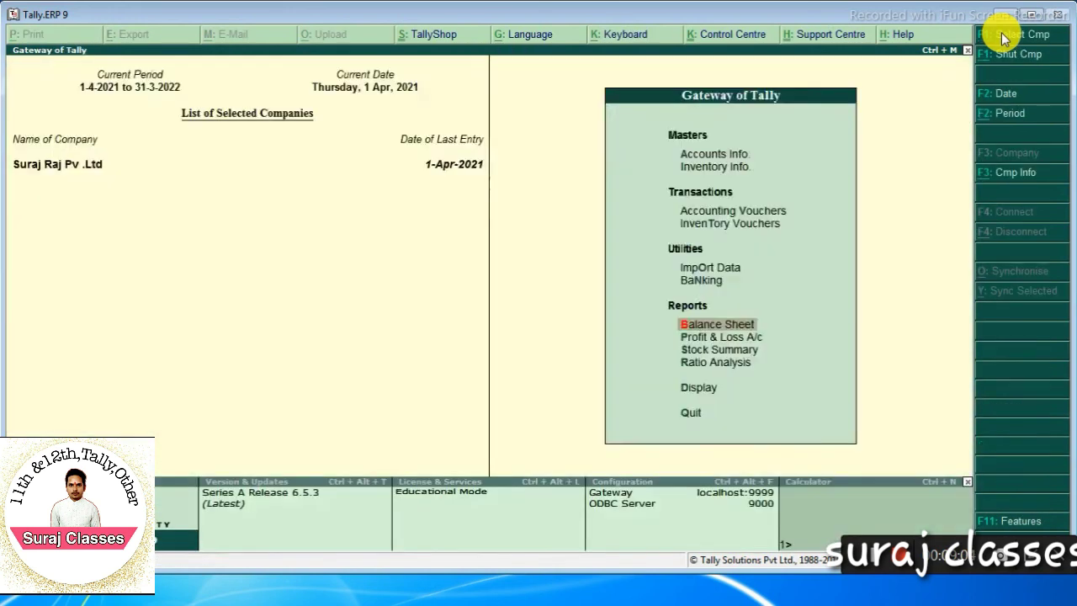
{"action": "key", "text": "Escape"}
{"action": "key", "text": "n"}
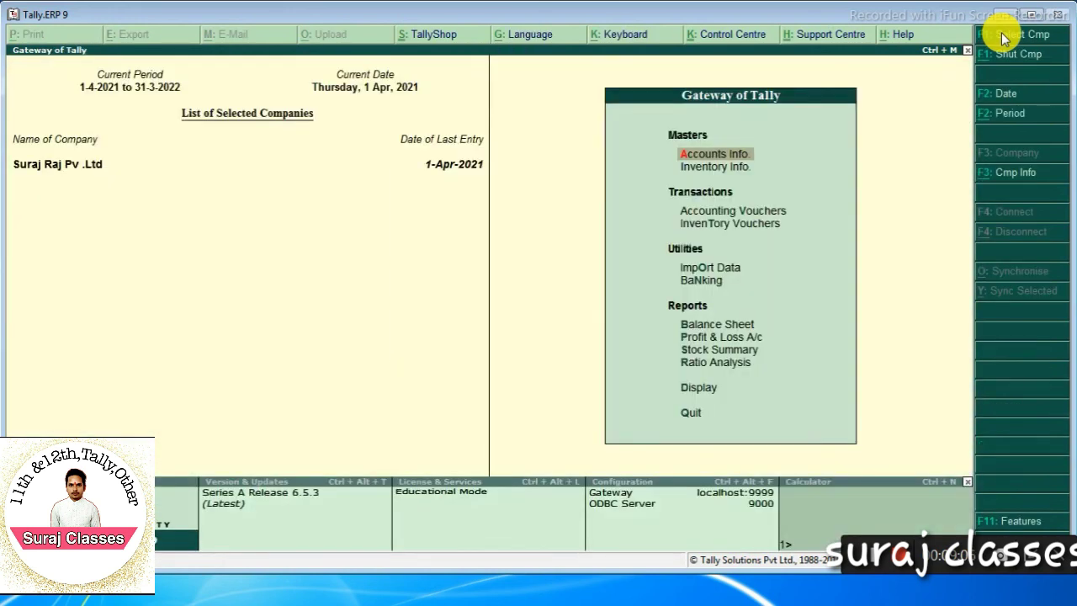
Step: Open the Accounting Features of the company from the Gateway of Tally
{"action": "key", "text": "Down"}
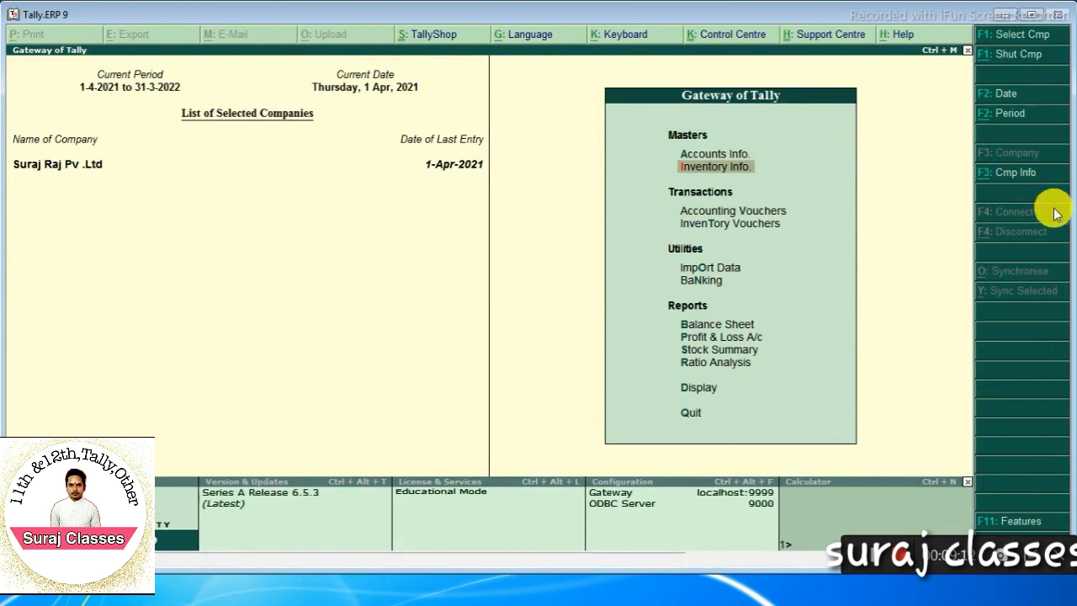
{"action": "left_click", "coordinate": [1029, 525]}
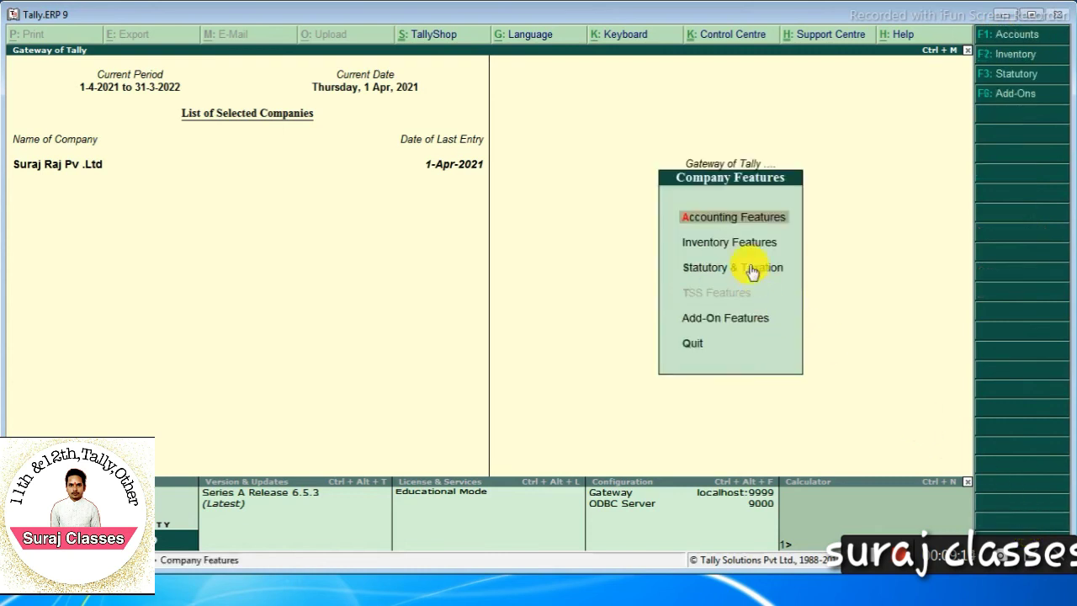
{"action": "left_click", "coordinate": [732, 218]}
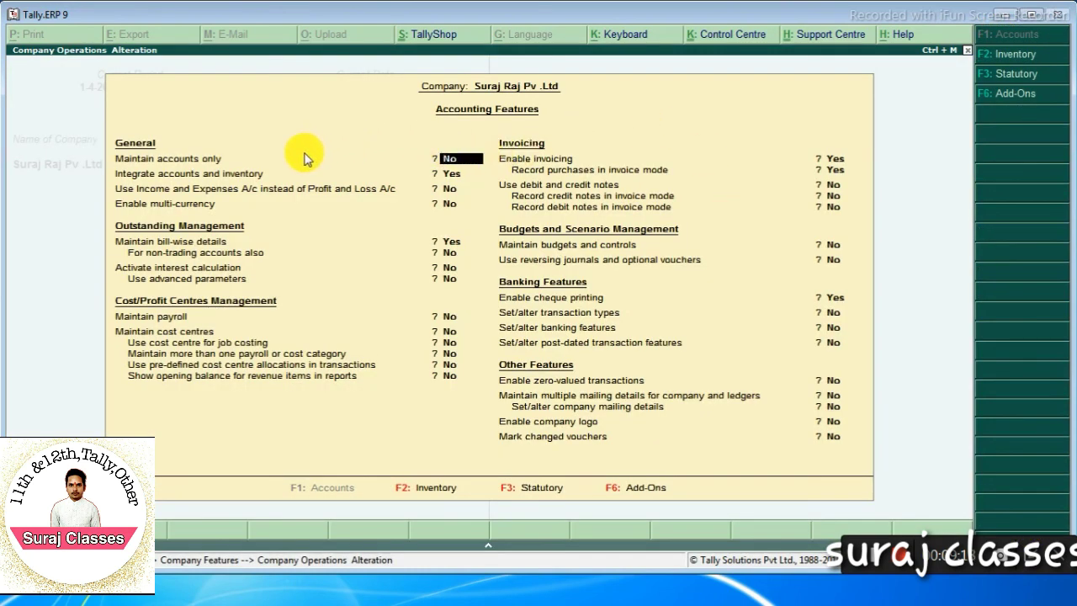